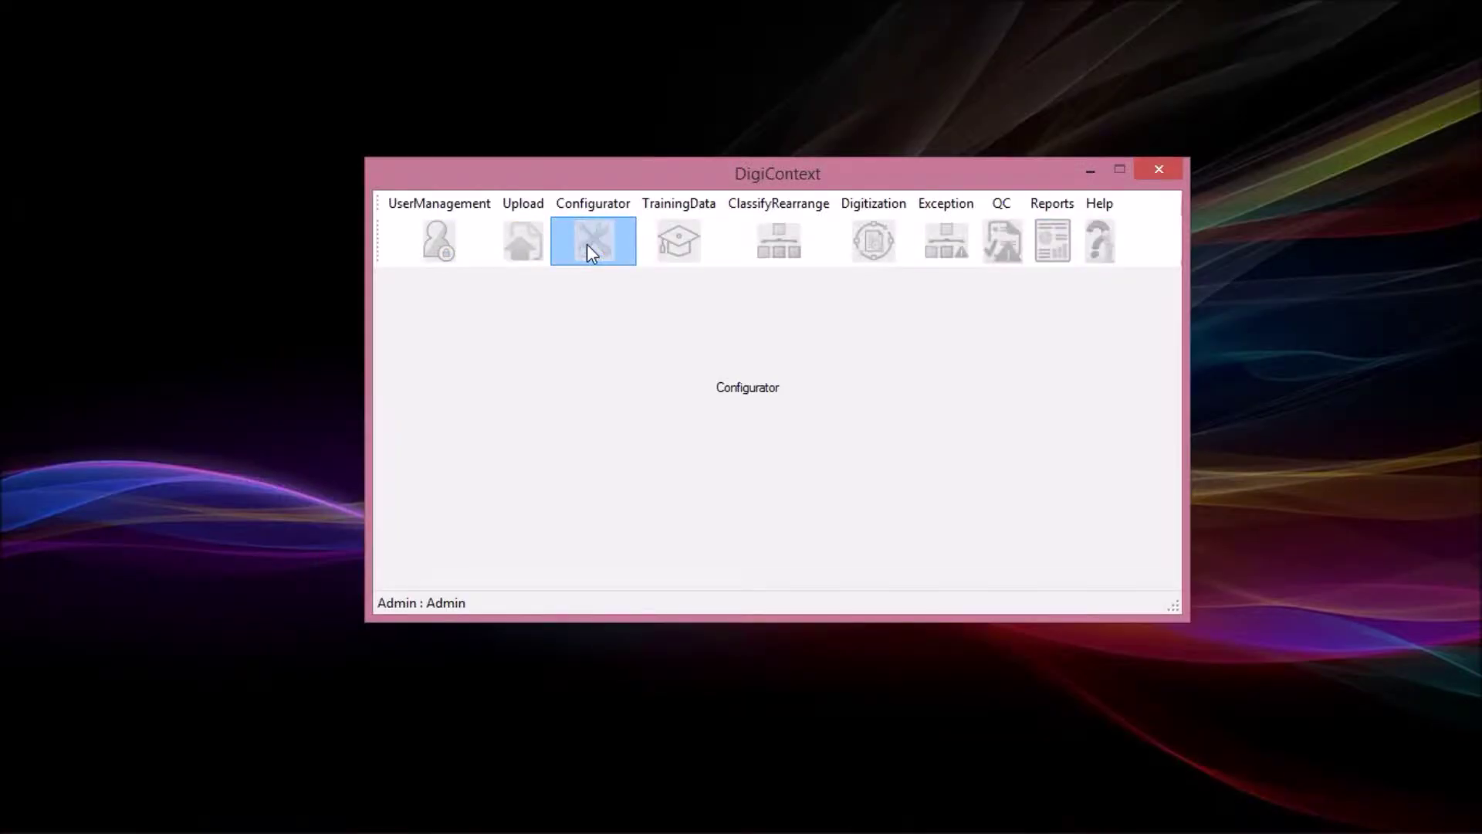
# - Open the Configurator and load the Non Standard configuration InvType2 of the InvoiceProcessing project
pyautogui.click(589, 246)
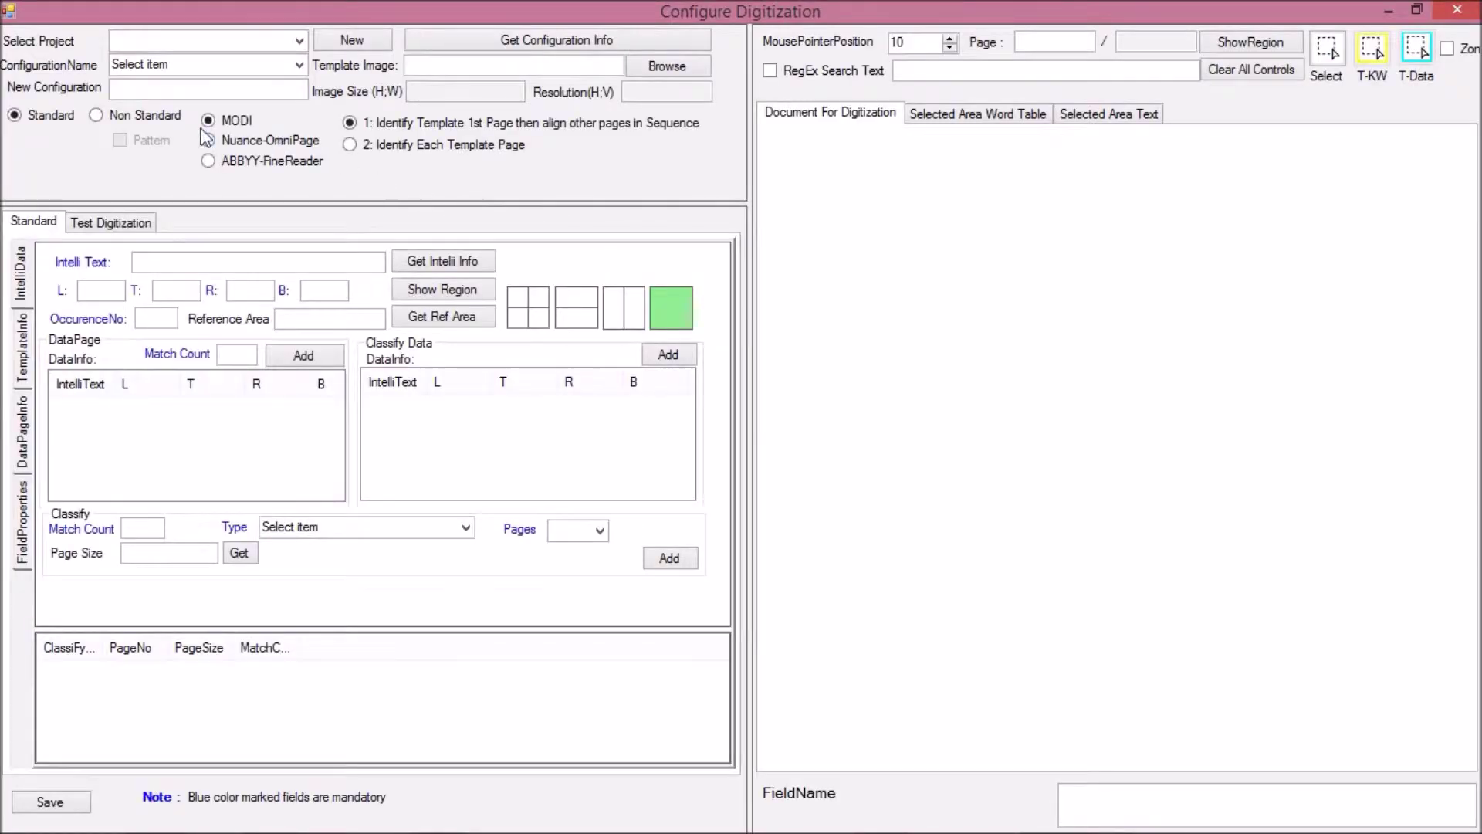
pyautogui.click(95, 115)
pyautogui.click(299, 41)
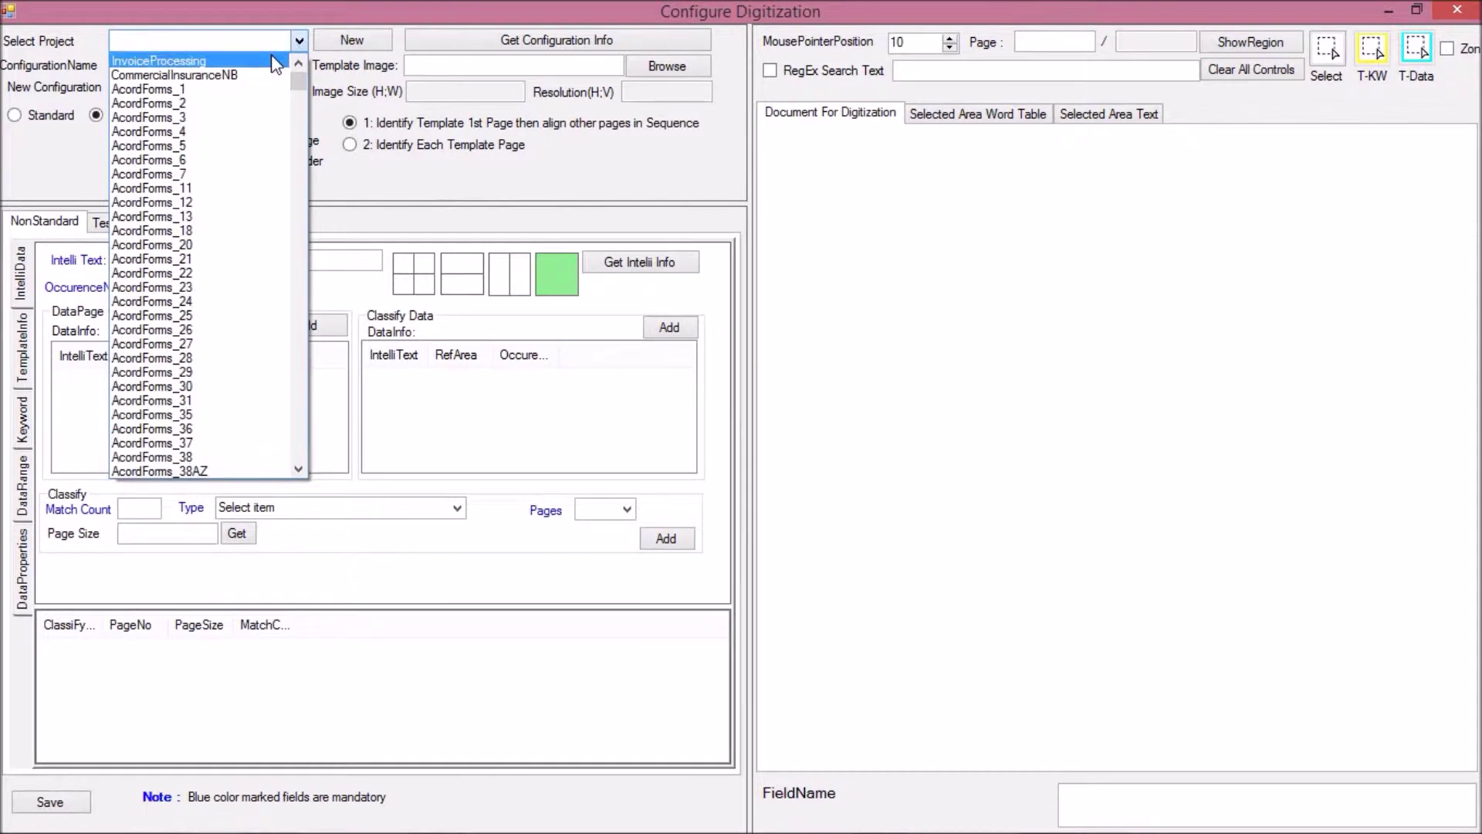
pyautogui.click(282, 61)
pyautogui.click(299, 65)
pyautogui.click(272, 84)
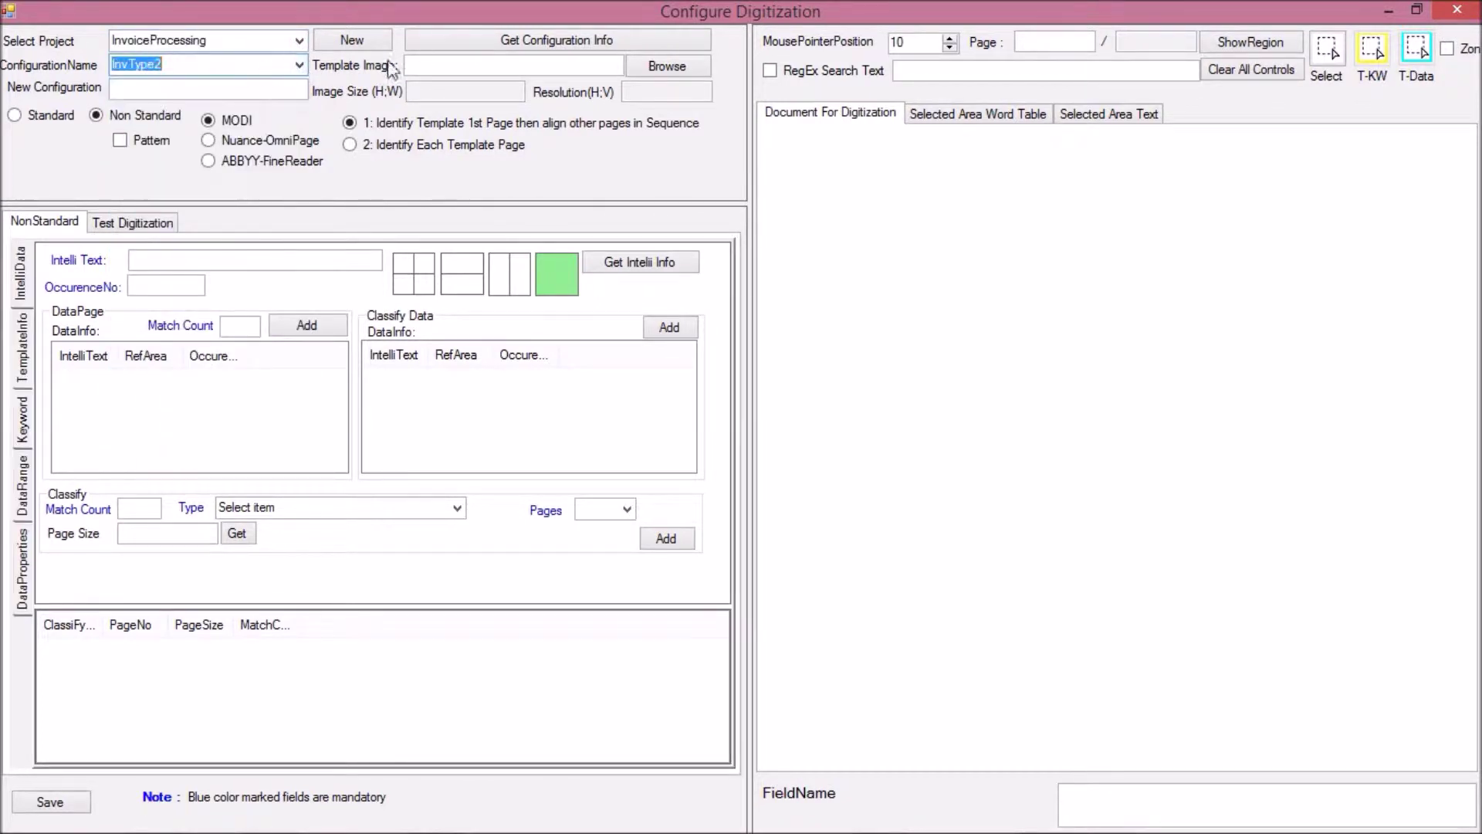
pyautogui.click(434, 40)
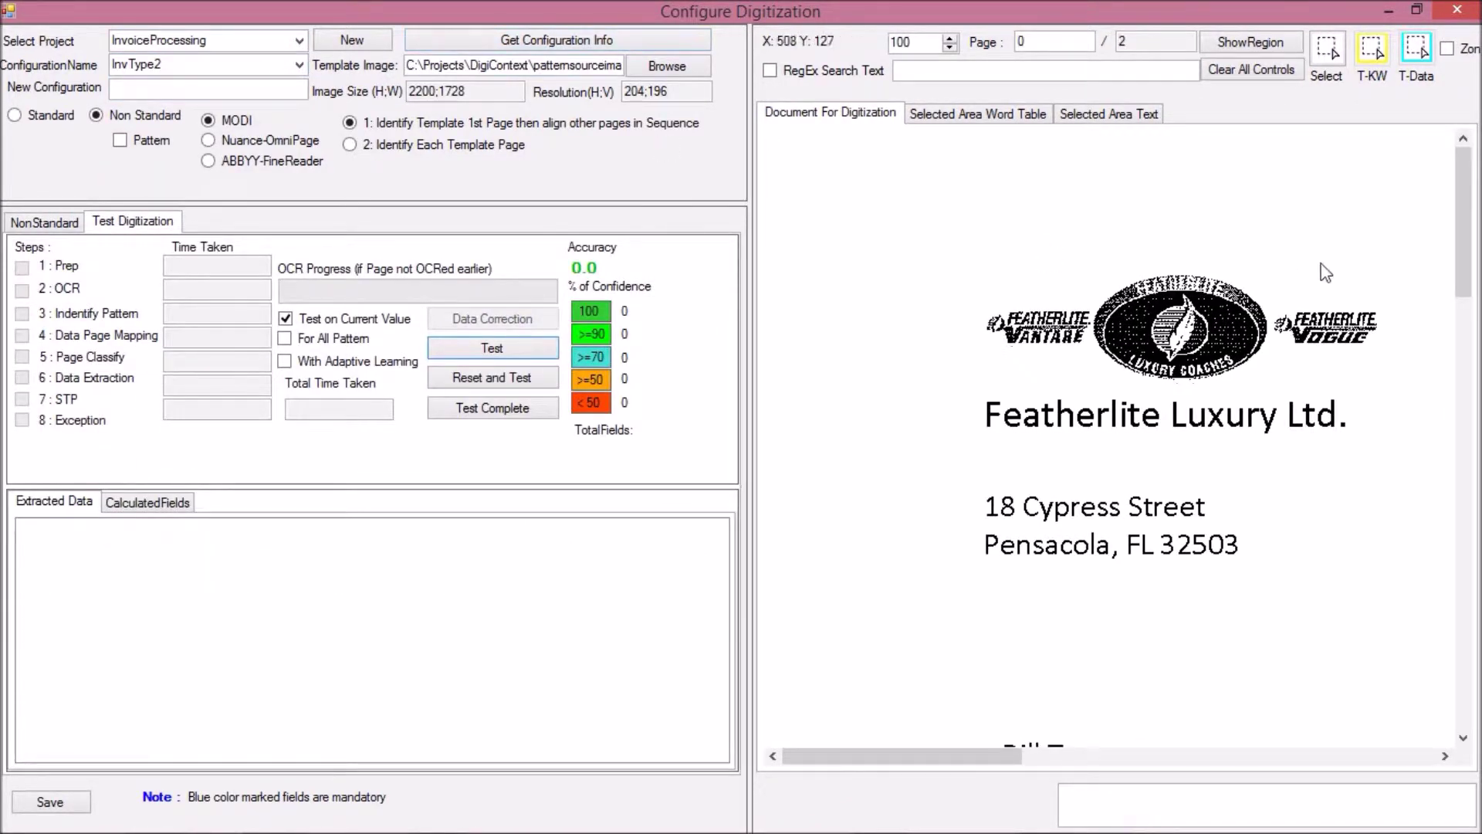
# - Mark the name and address block under Bill To on the template and run an OCR test on it with MODI
pyautogui.moveTo(1461, 202)
pyautogui.mouseDown()
pyautogui.moveTo(1473, 597)
pyautogui.moveTo(1474, 190)
pyautogui.mouseUp()
pyautogui.moveTo(1465, 231); pyautogui.dragTo(1469, 369)
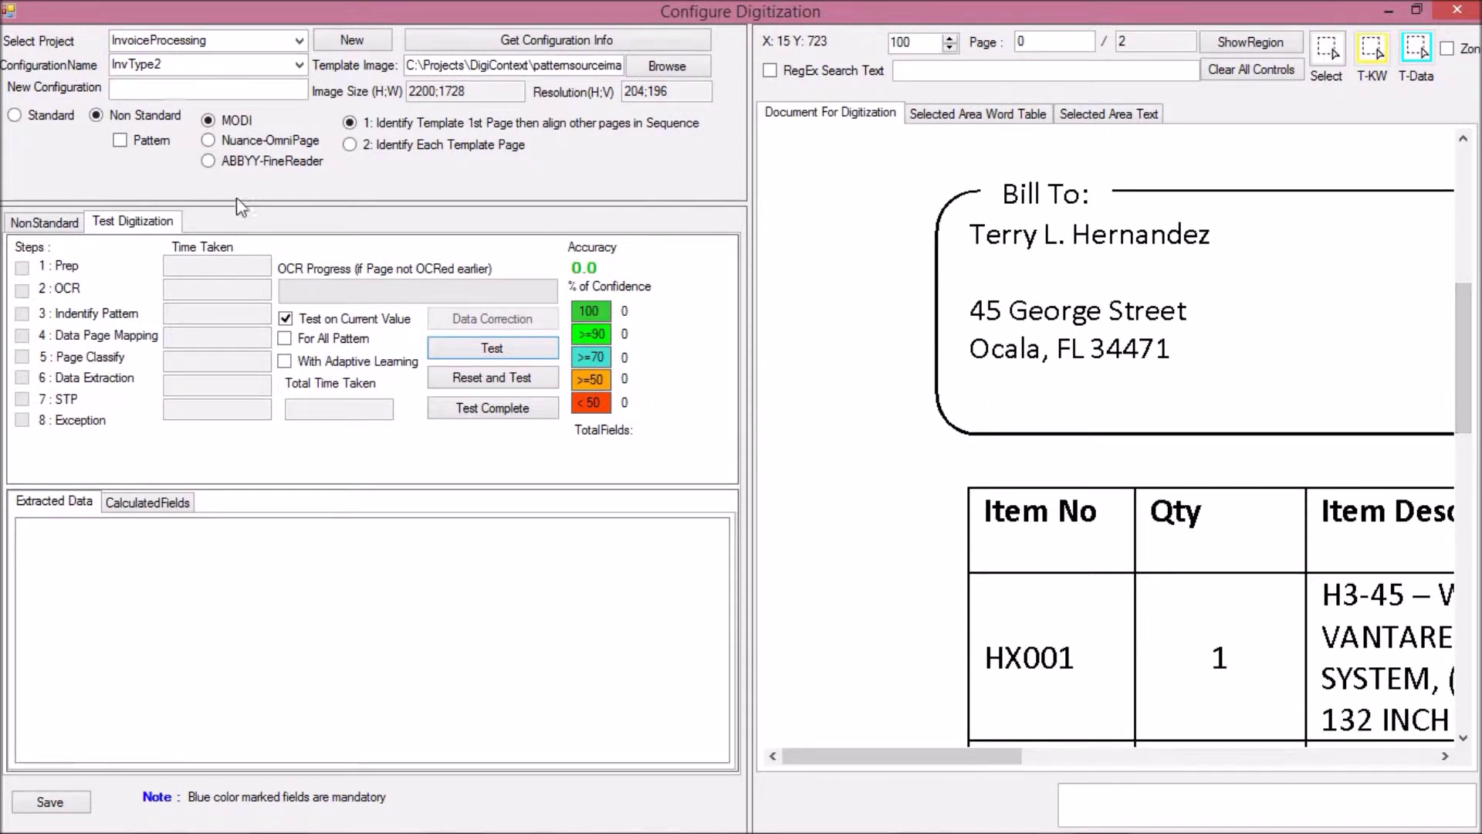
pyautogui.click(230, 143)
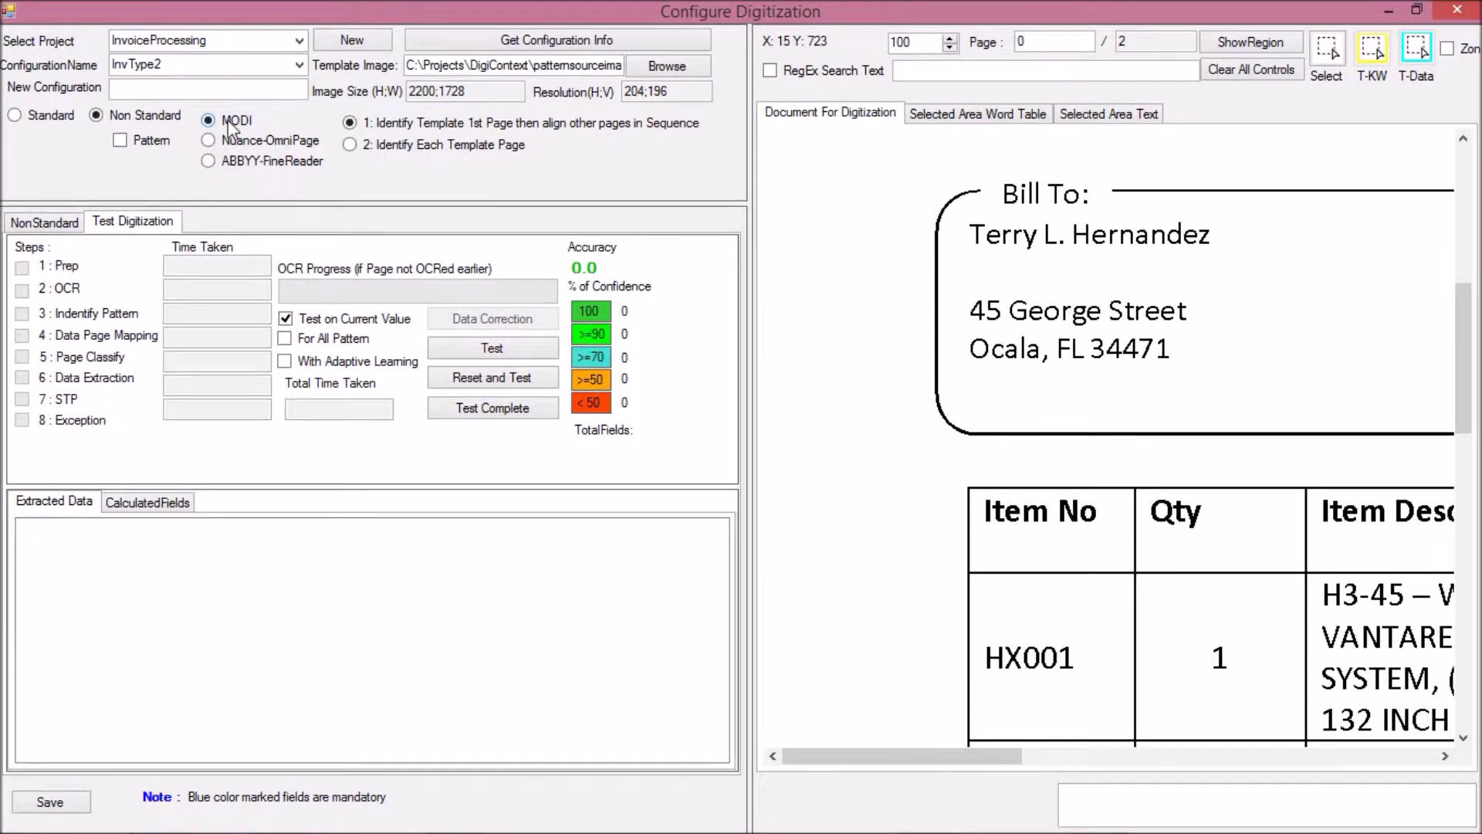
pyautogui.click(1328, 50)
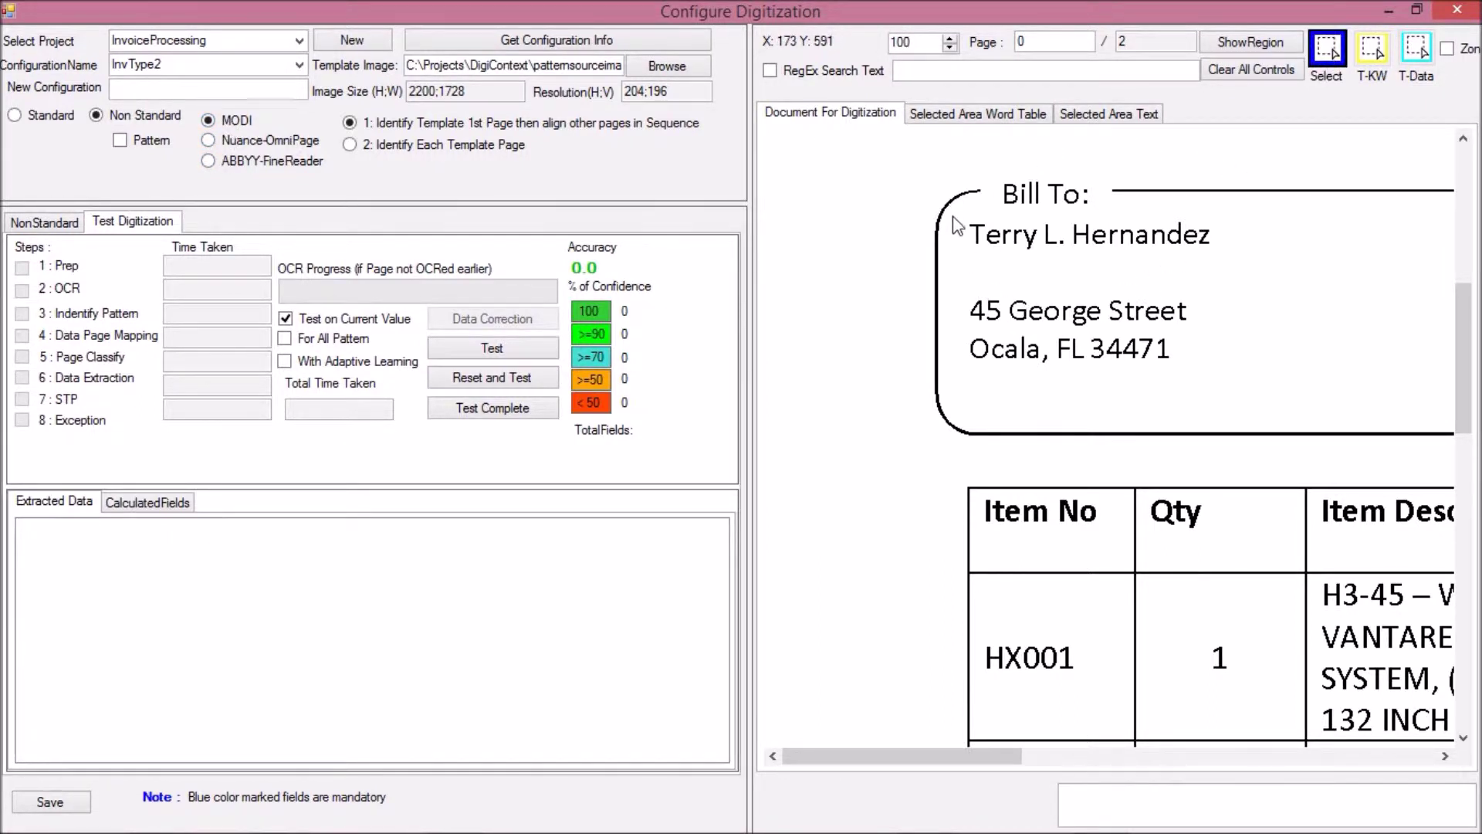
pyautogui.moveTo(952, 213); pyautogui.dragTo(1271, 410)
pyautogui.rightClick(1224, 384)
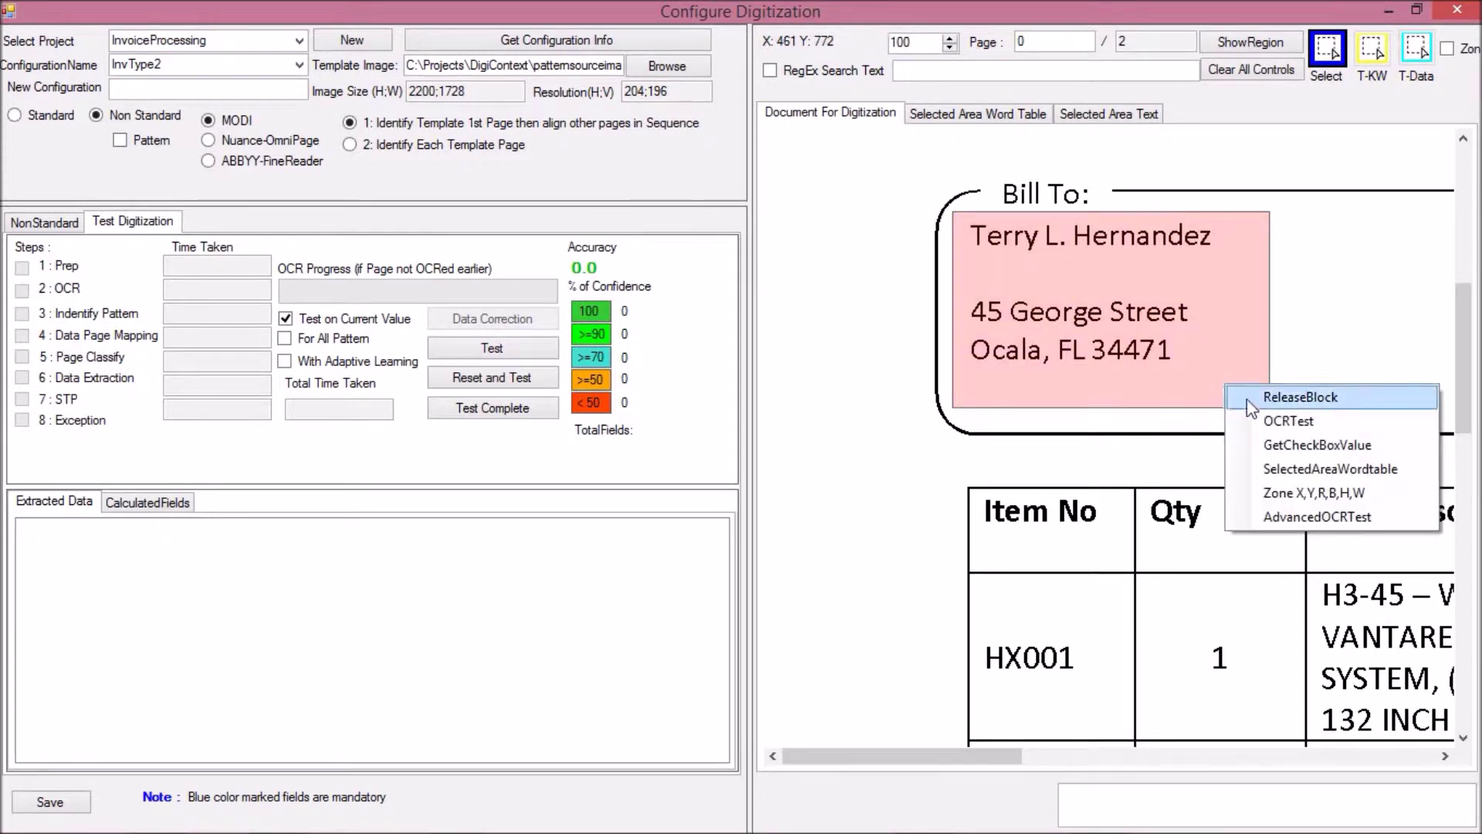
pyautogui.click(1252, 419)
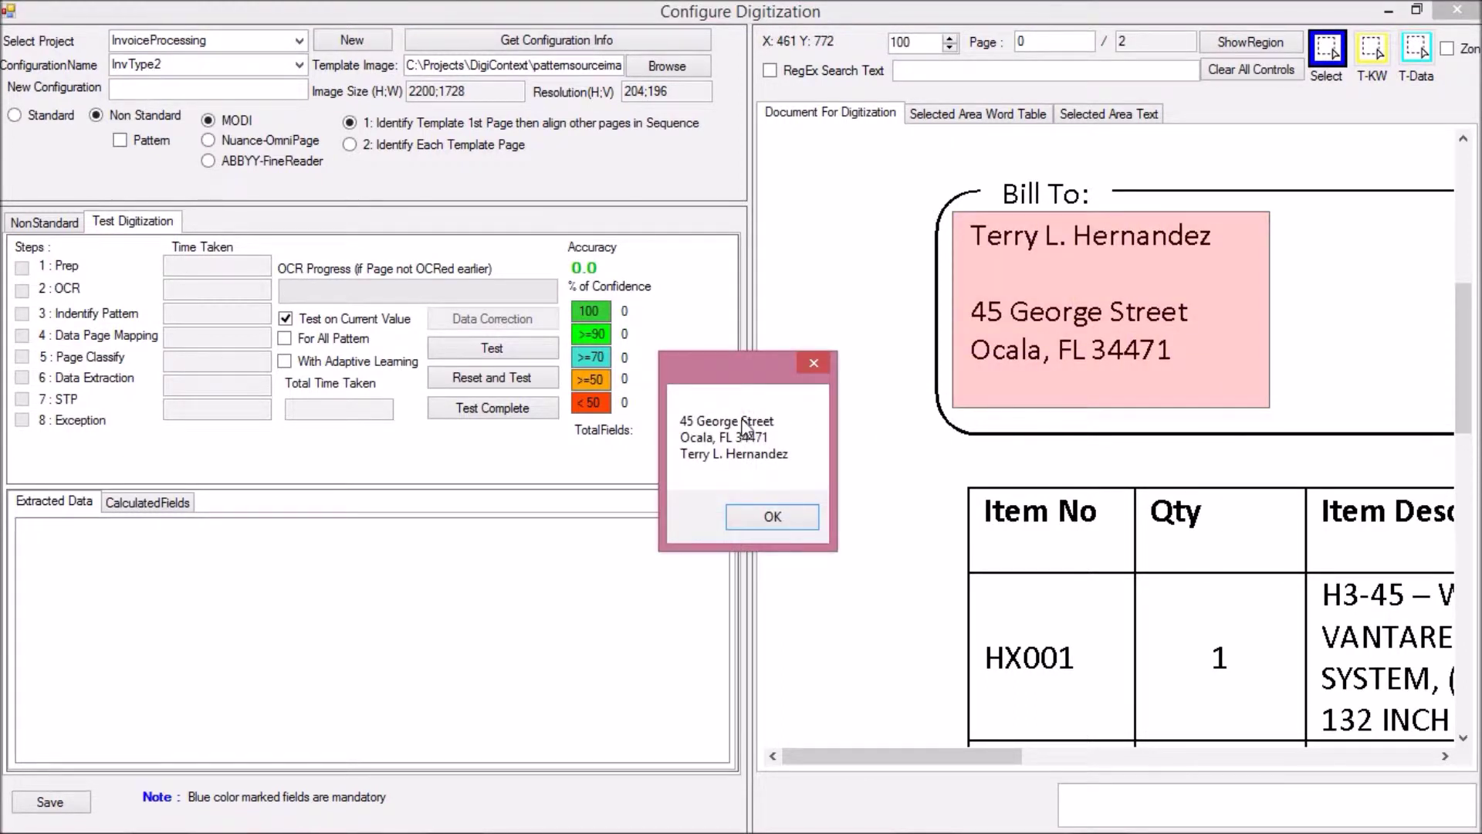
pyautogui.click(793, 520)
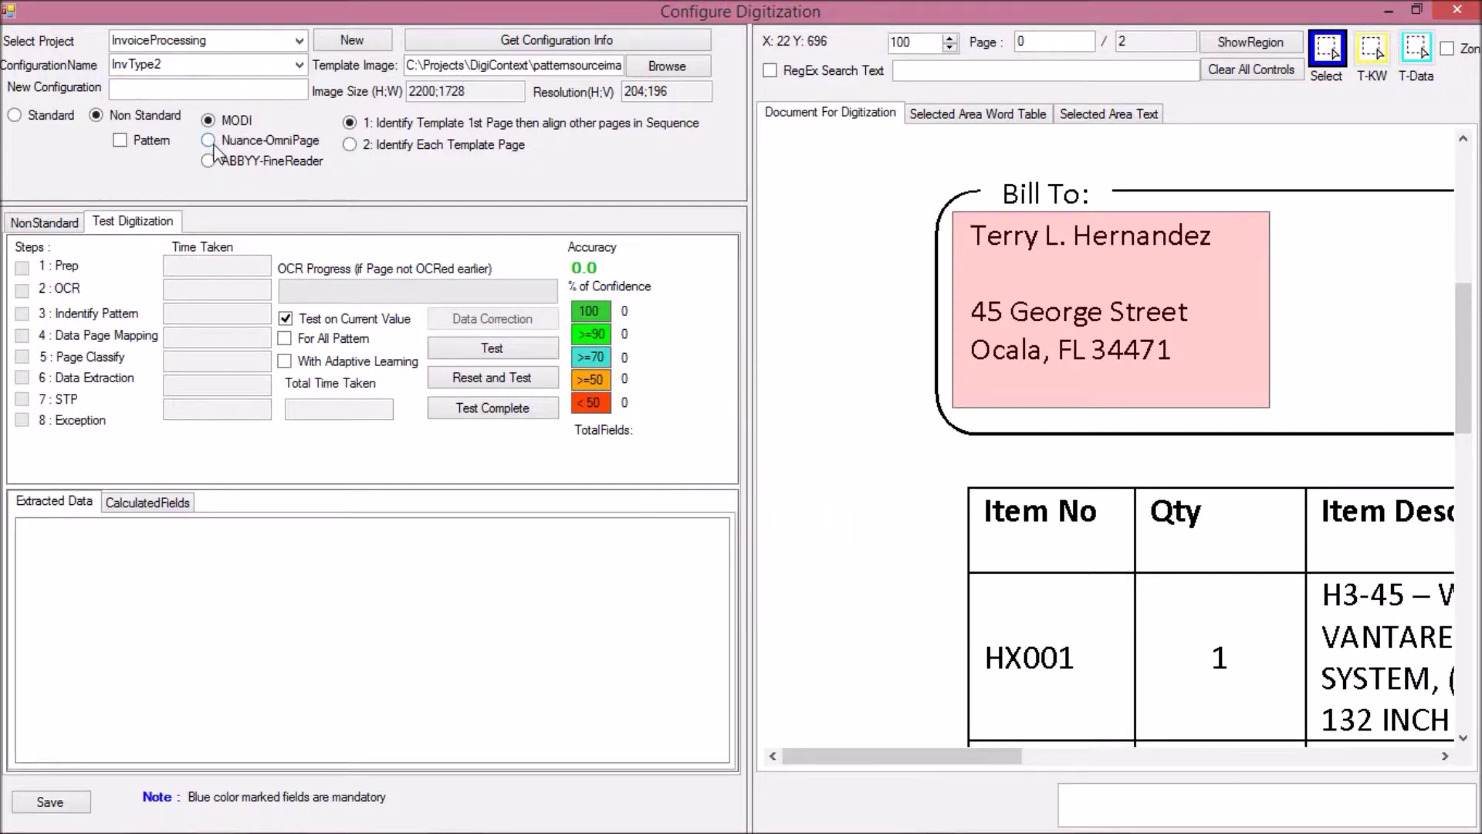
# - Run the OCR test on the Bill To block with the Nuance-OmniPage engine
pyautogui.rightClick(1086, 287)
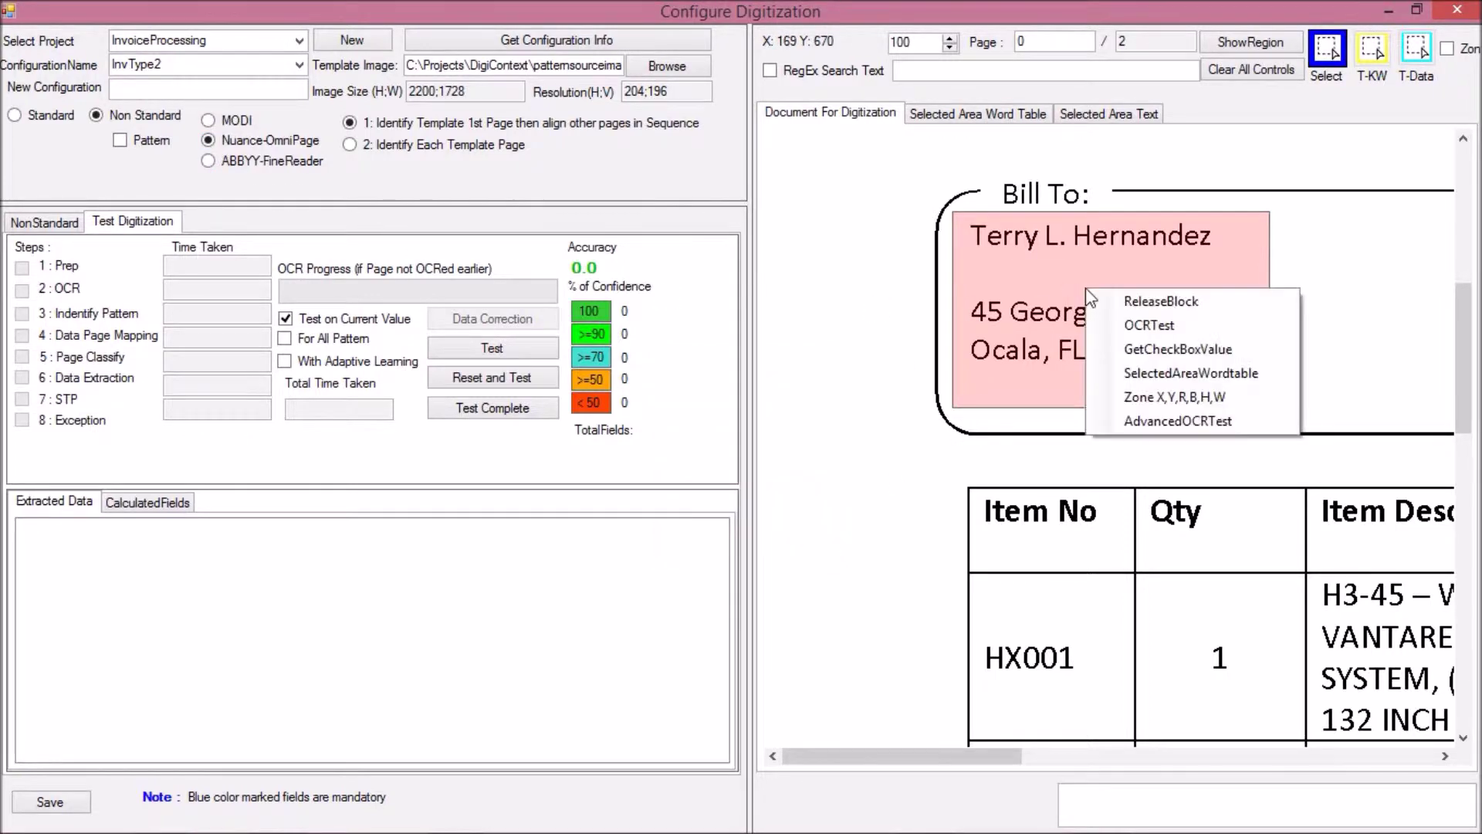
pyautogui.click(1148, 325)
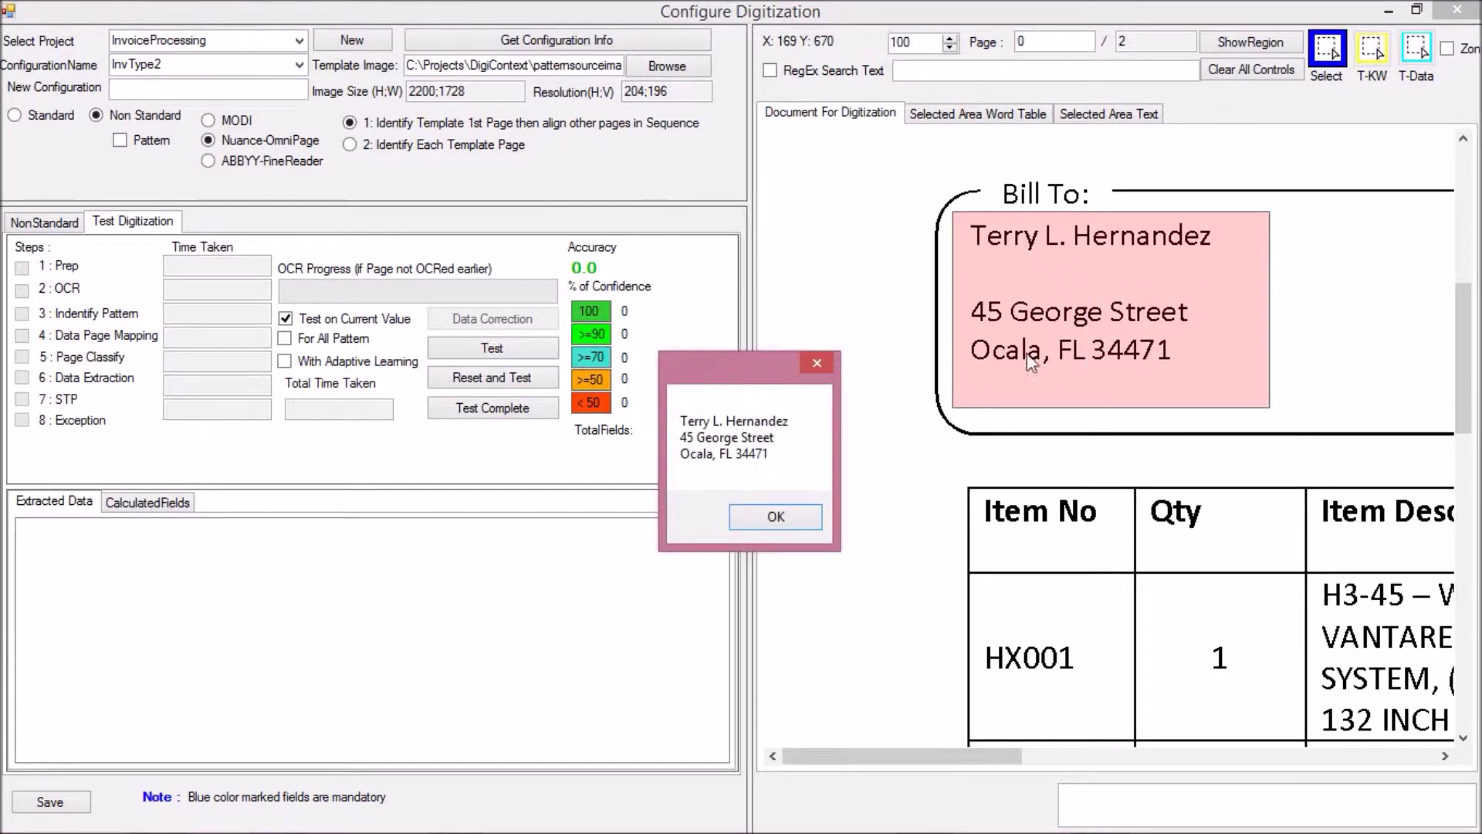
pyautogui.click(765, 526)
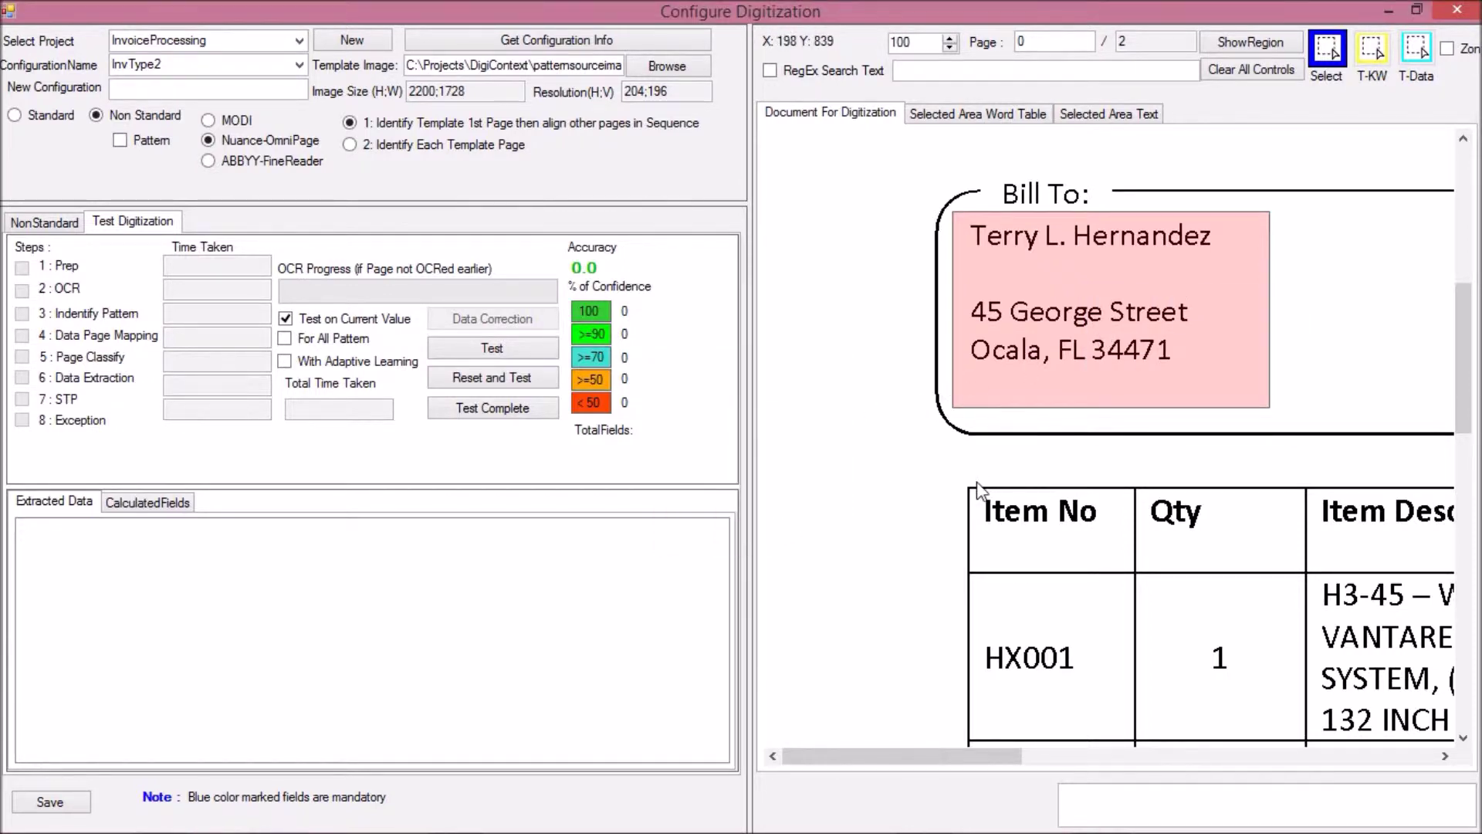
# - Mark the Item No and Qty part of the item table's header and first row and run an OCR test on it with Nuance-OmniPage
pyautogui.moveTo(975, 483); pyautogui.dragTo(1383, 720)
pyautogui.rightClick(1178, 638)
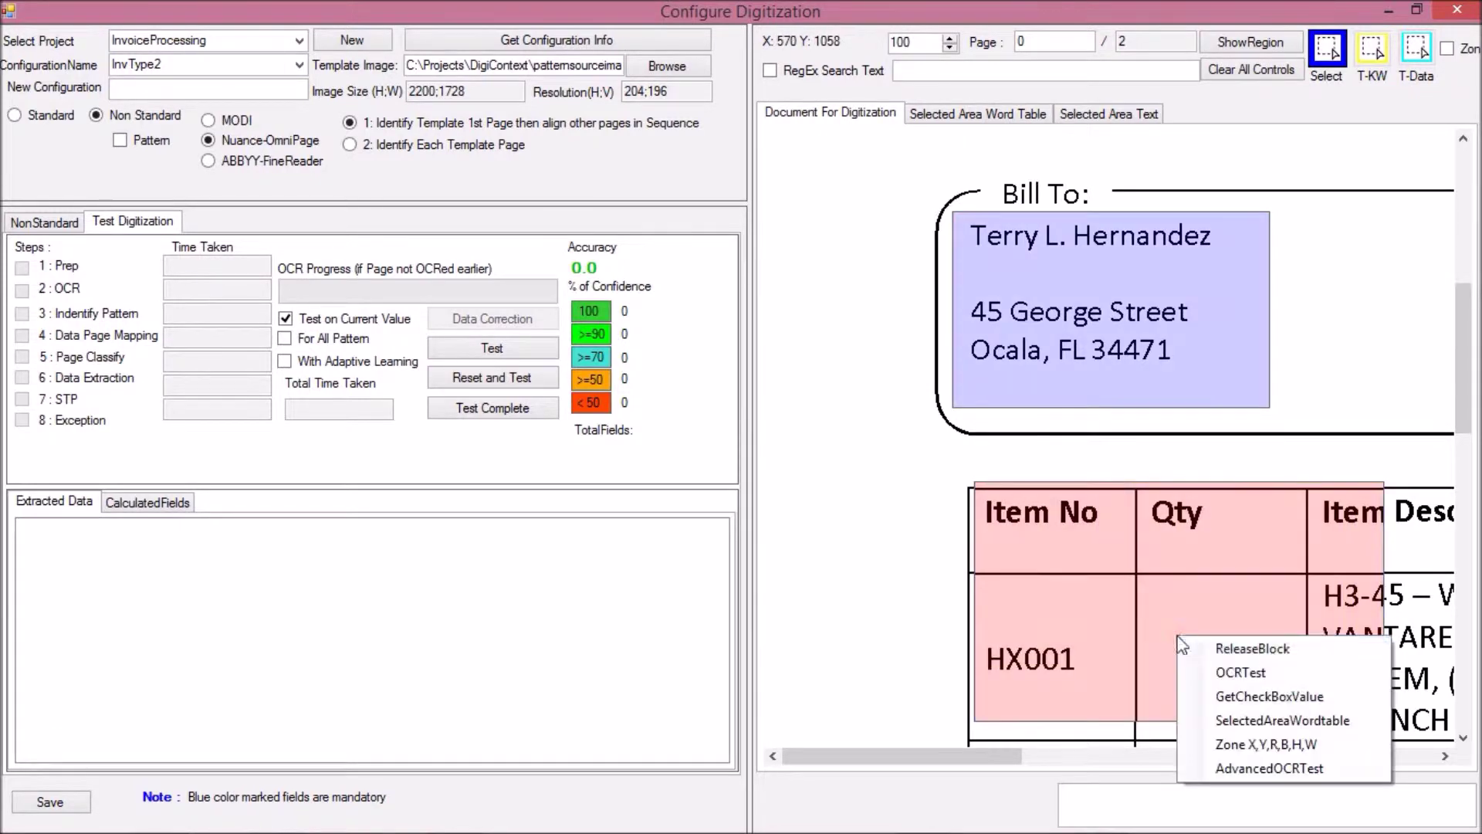
pyautogui.click(1211, 674)
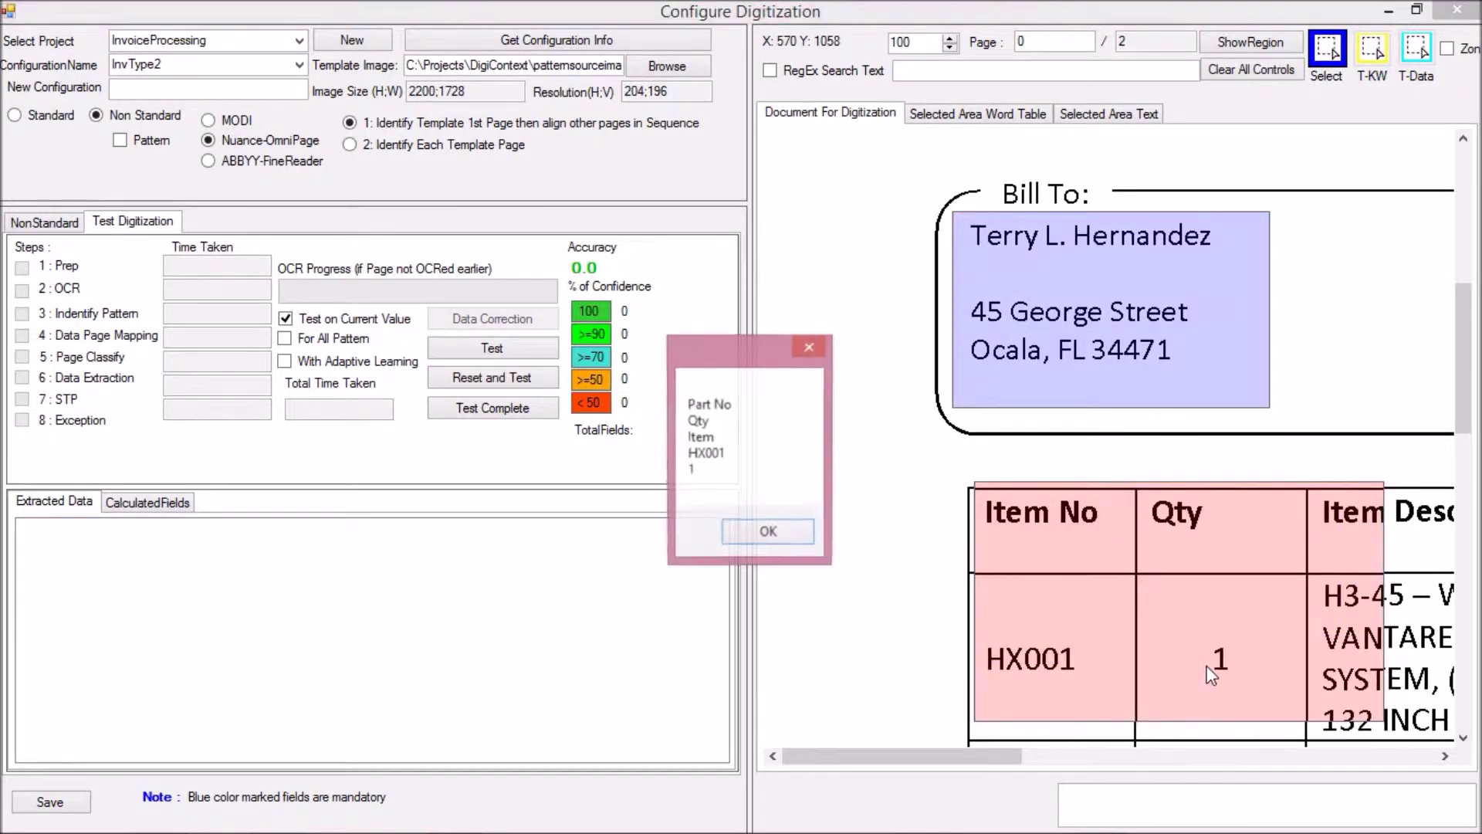
pyautogui.click(768, 533)
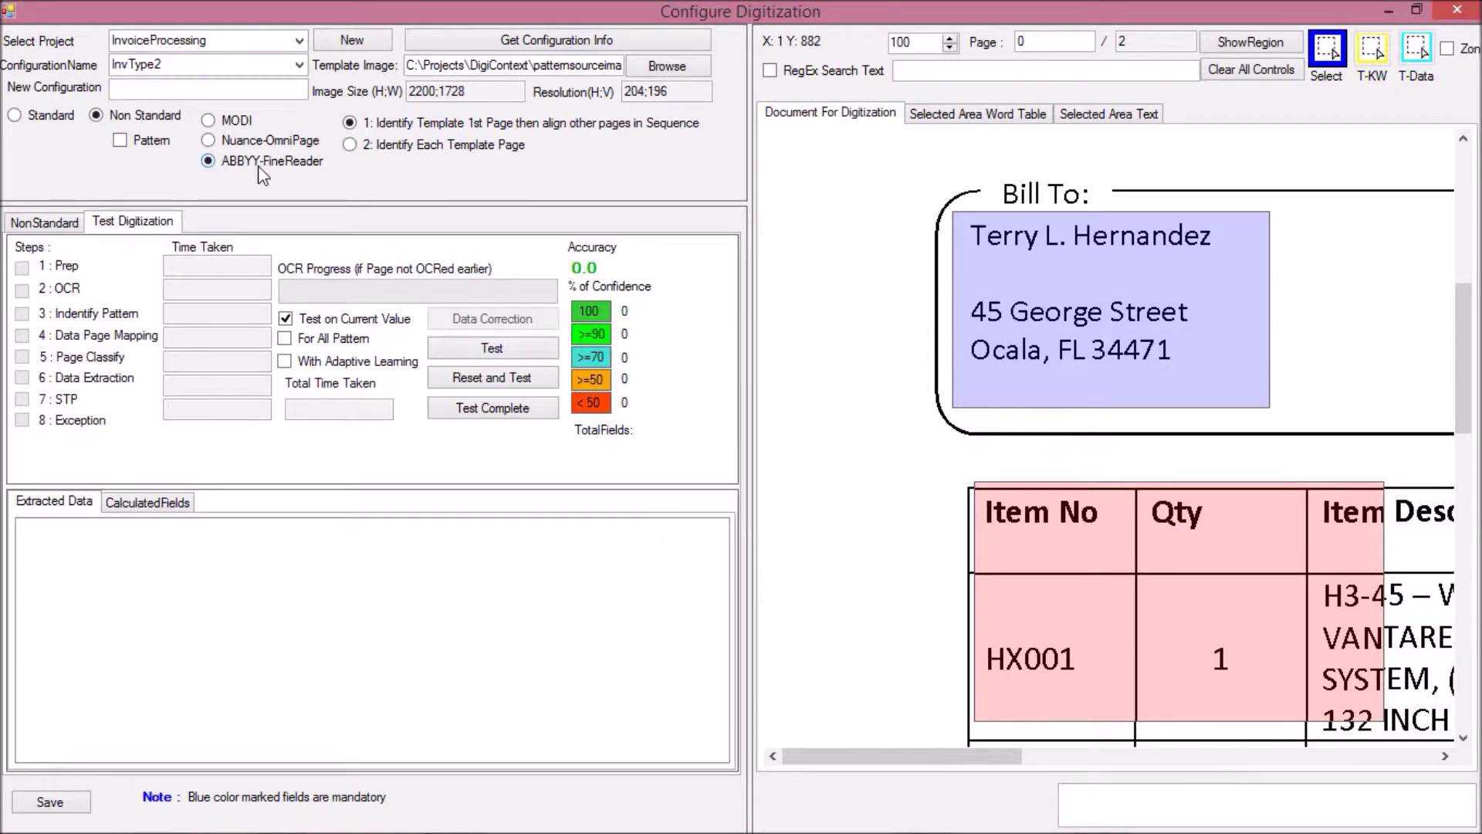
# - Run the OCR test with ABBYY-FineReader on both the Bill To block and the item table block
pyautogui.rightClick(1016, 294)
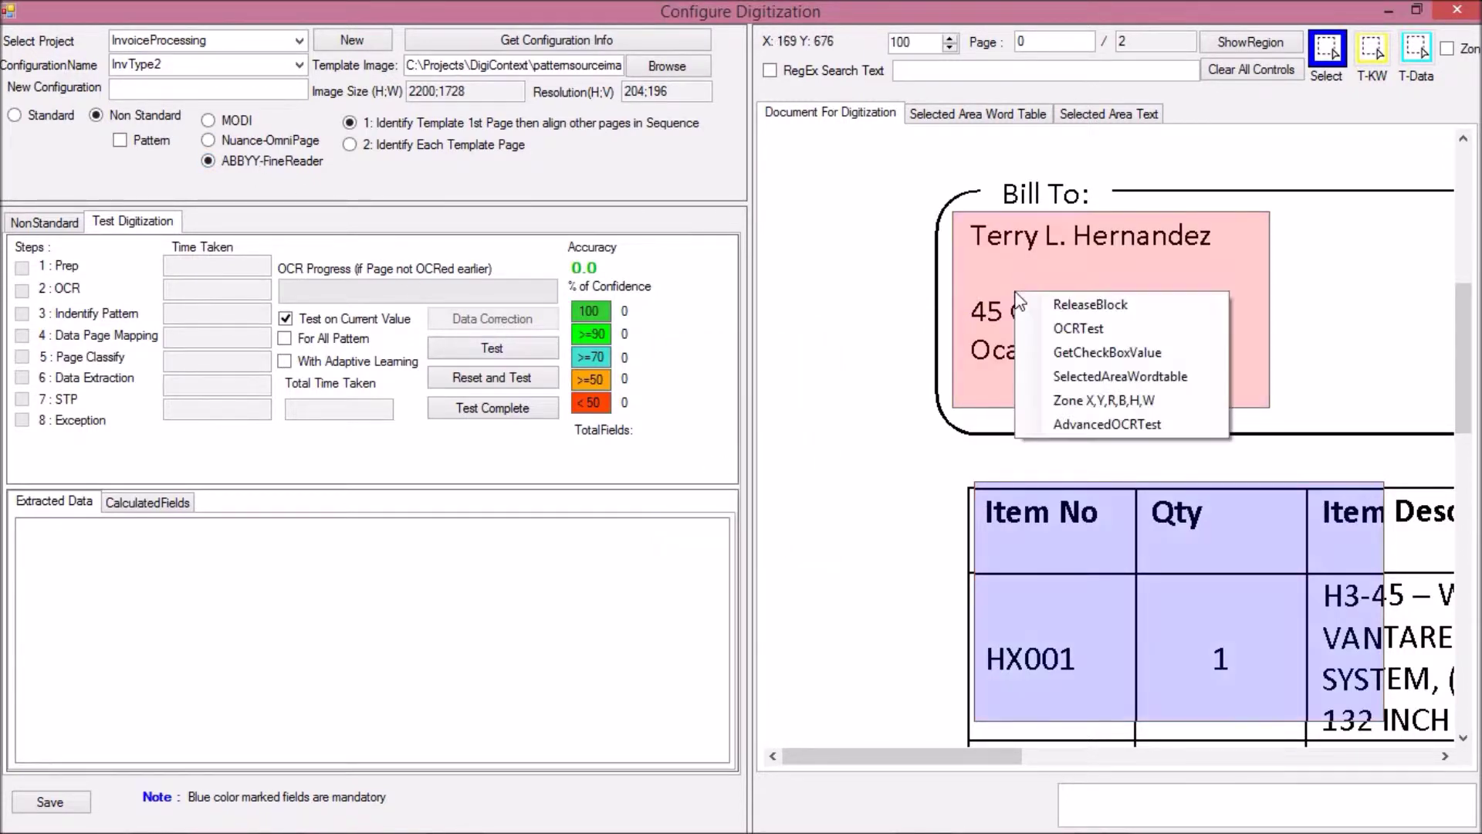
pyautogui.click(1055, 332)
pyautogui.click(776, 517)
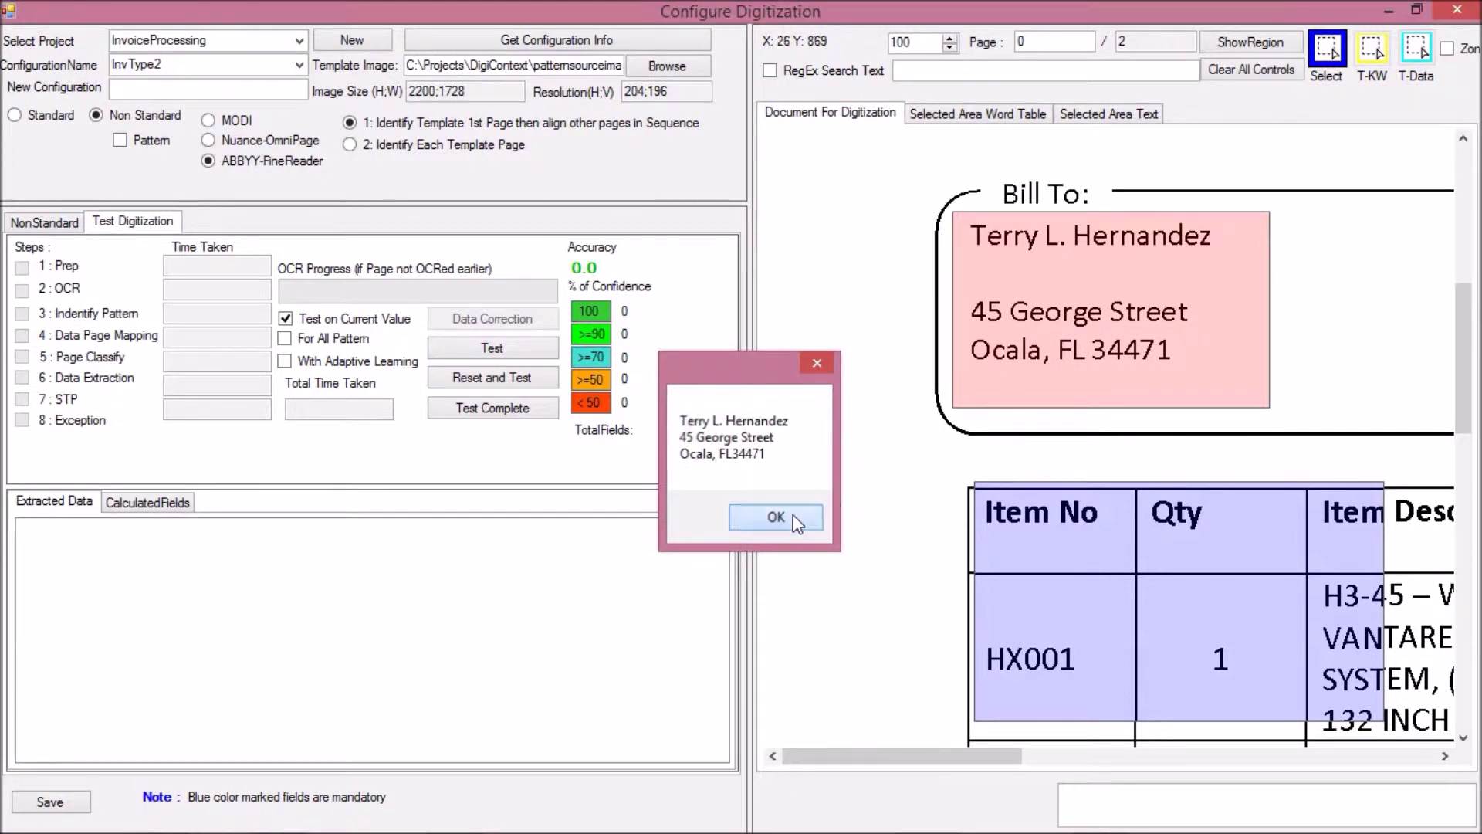
pyautogui.rightClick(1050, 530)
pyautogui.click(1085, 571)
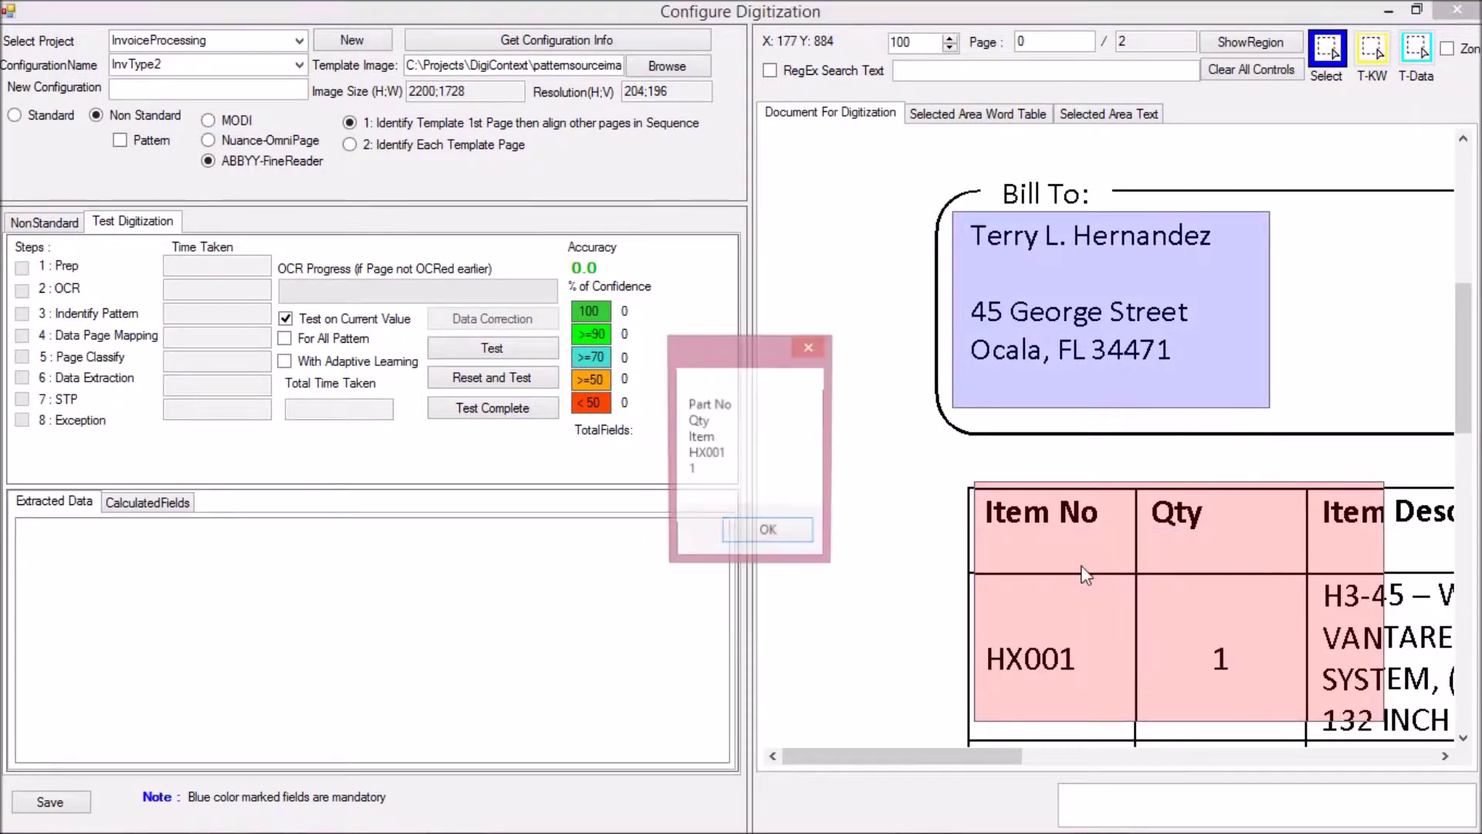
pyautogui.click(805, 541)
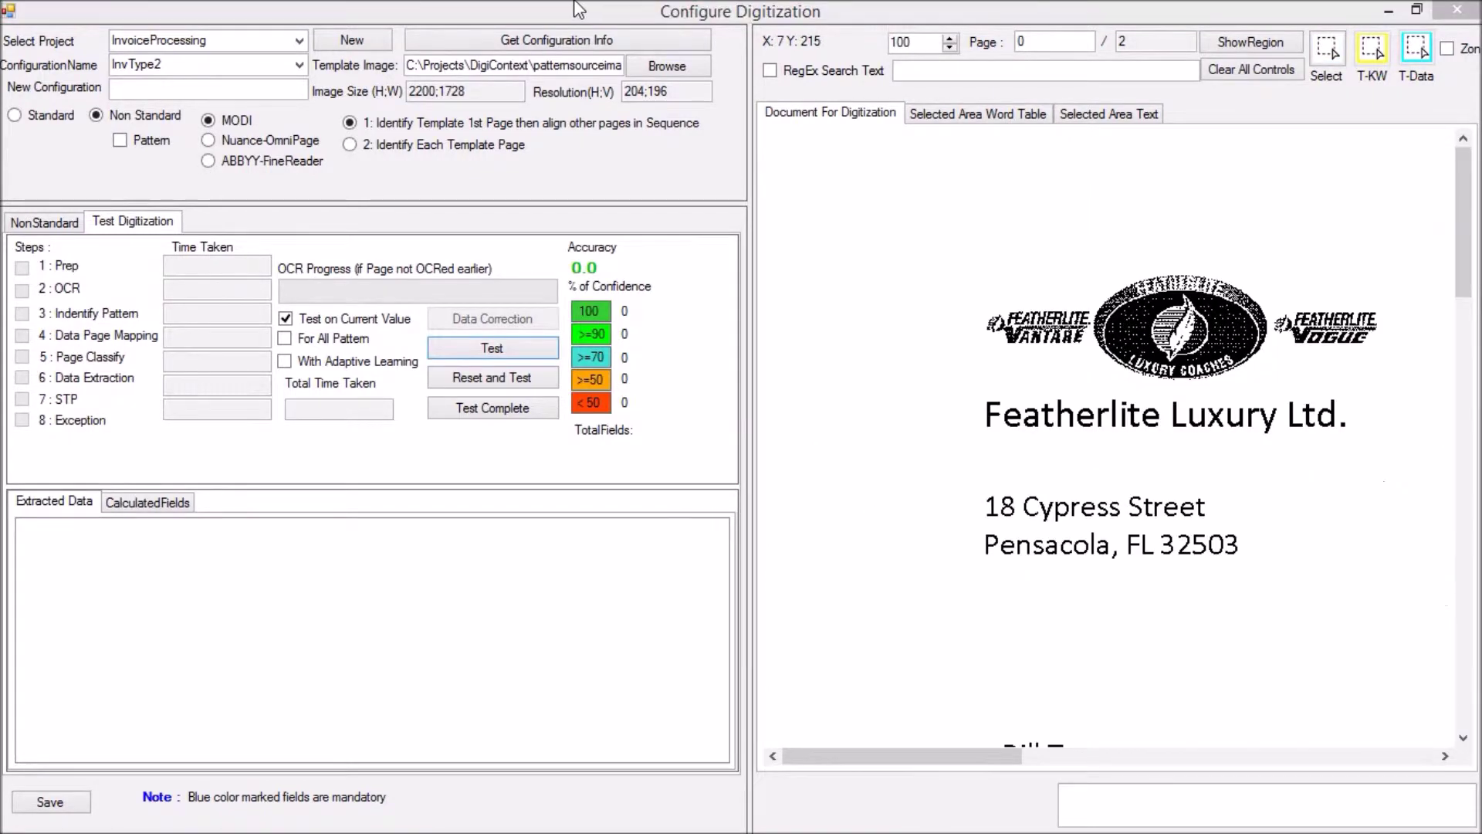
# - Set the OCR Data Extraction engine of the InvoiceProcessing project to MODI and save the project settings
pyautogui.click(353, 42)
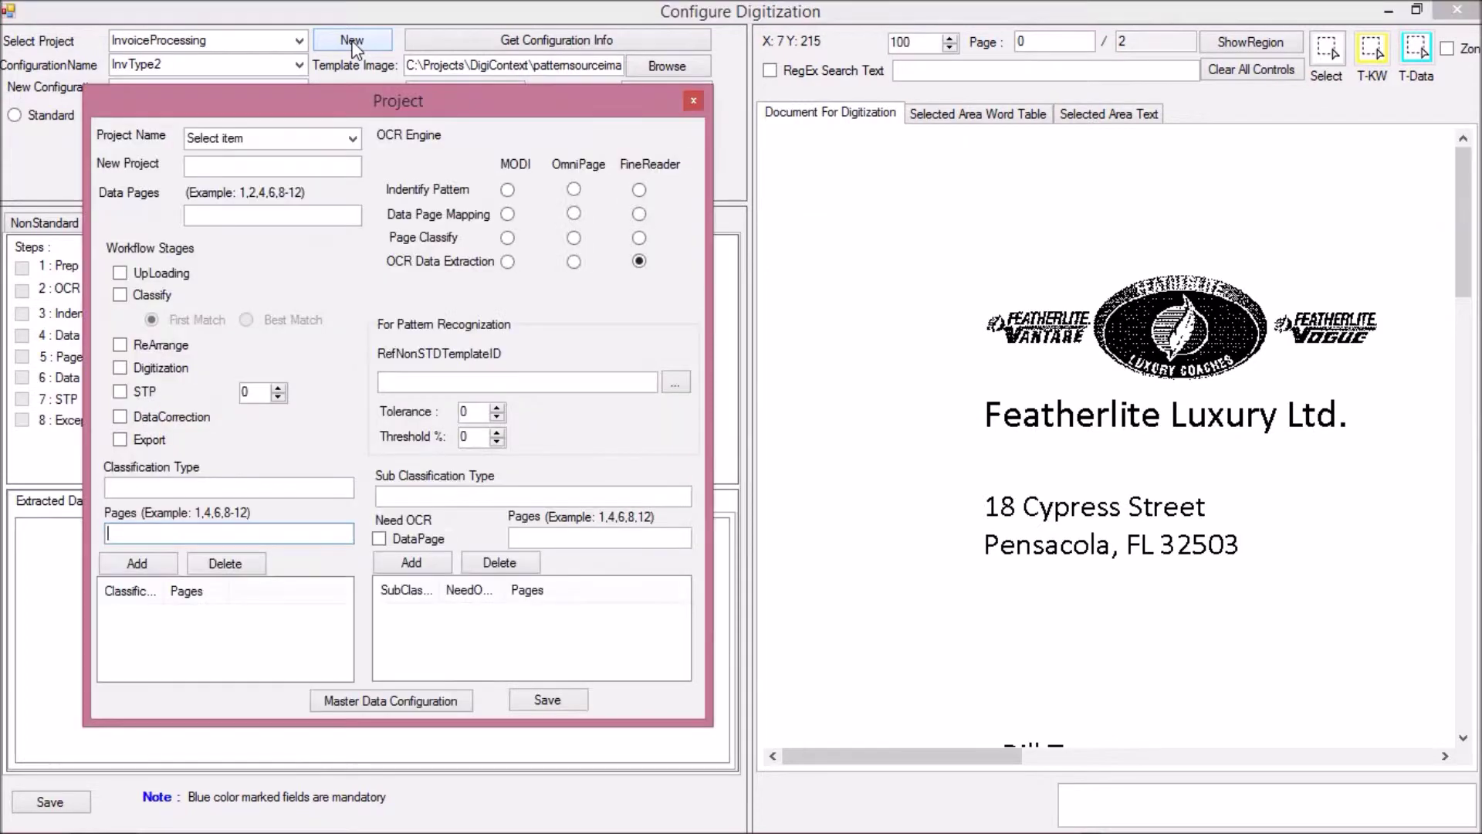
pyautogui.click(353, 139)
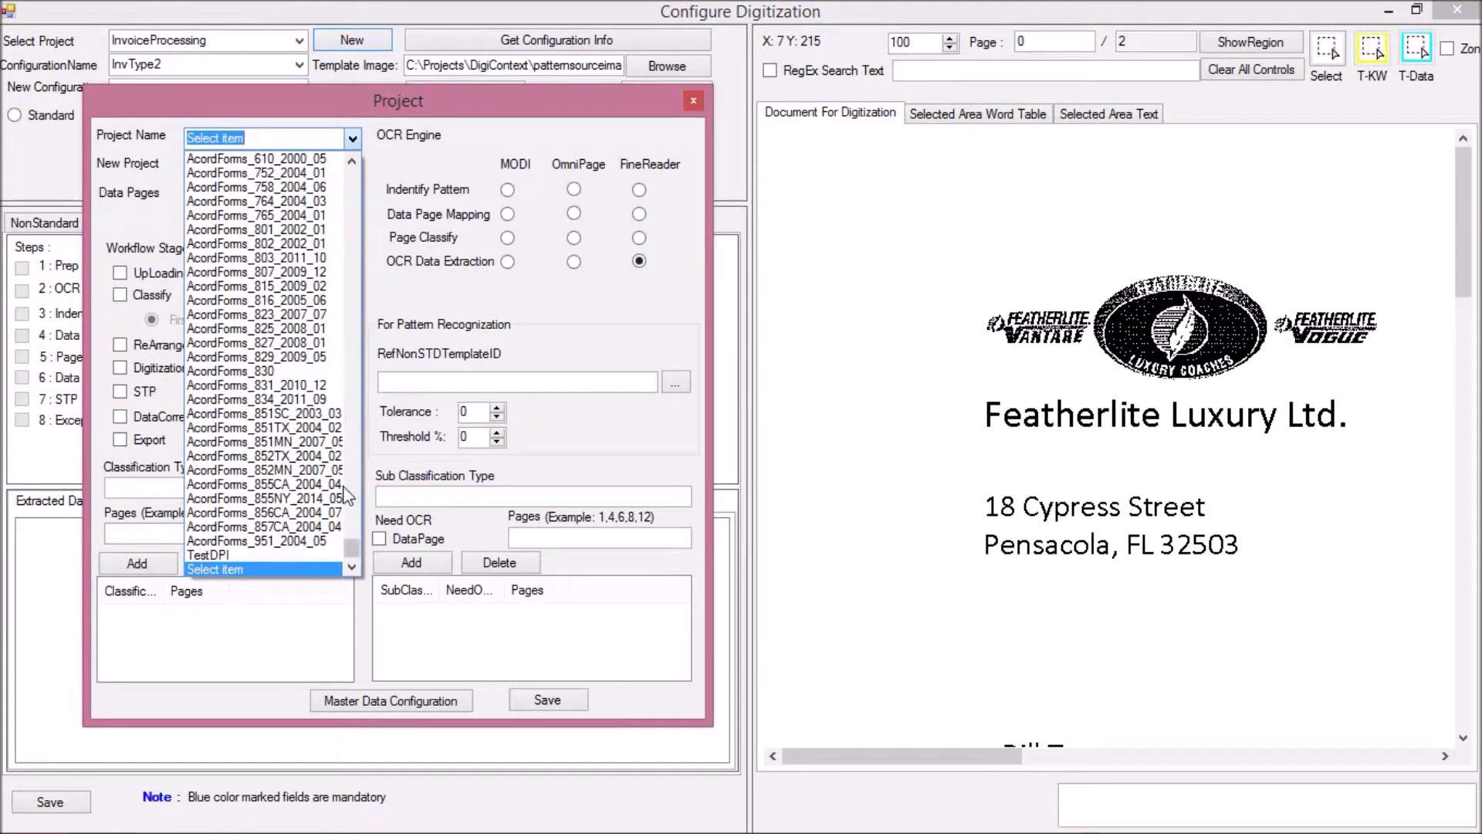
pyautogui.moveTo(350, 549); pyautogui.dragTo(352, 176)
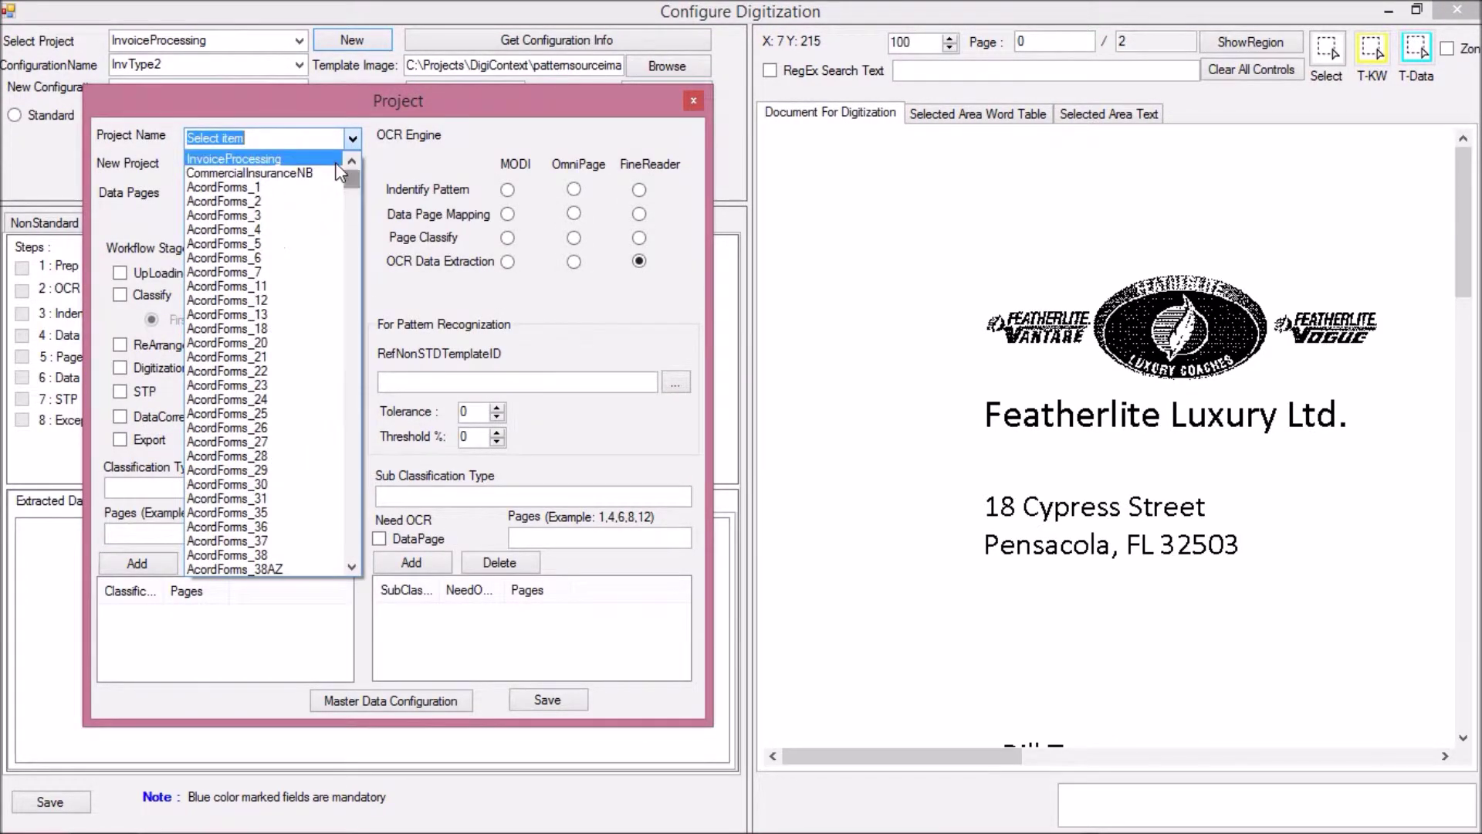
pyautogui.click(337, 160)
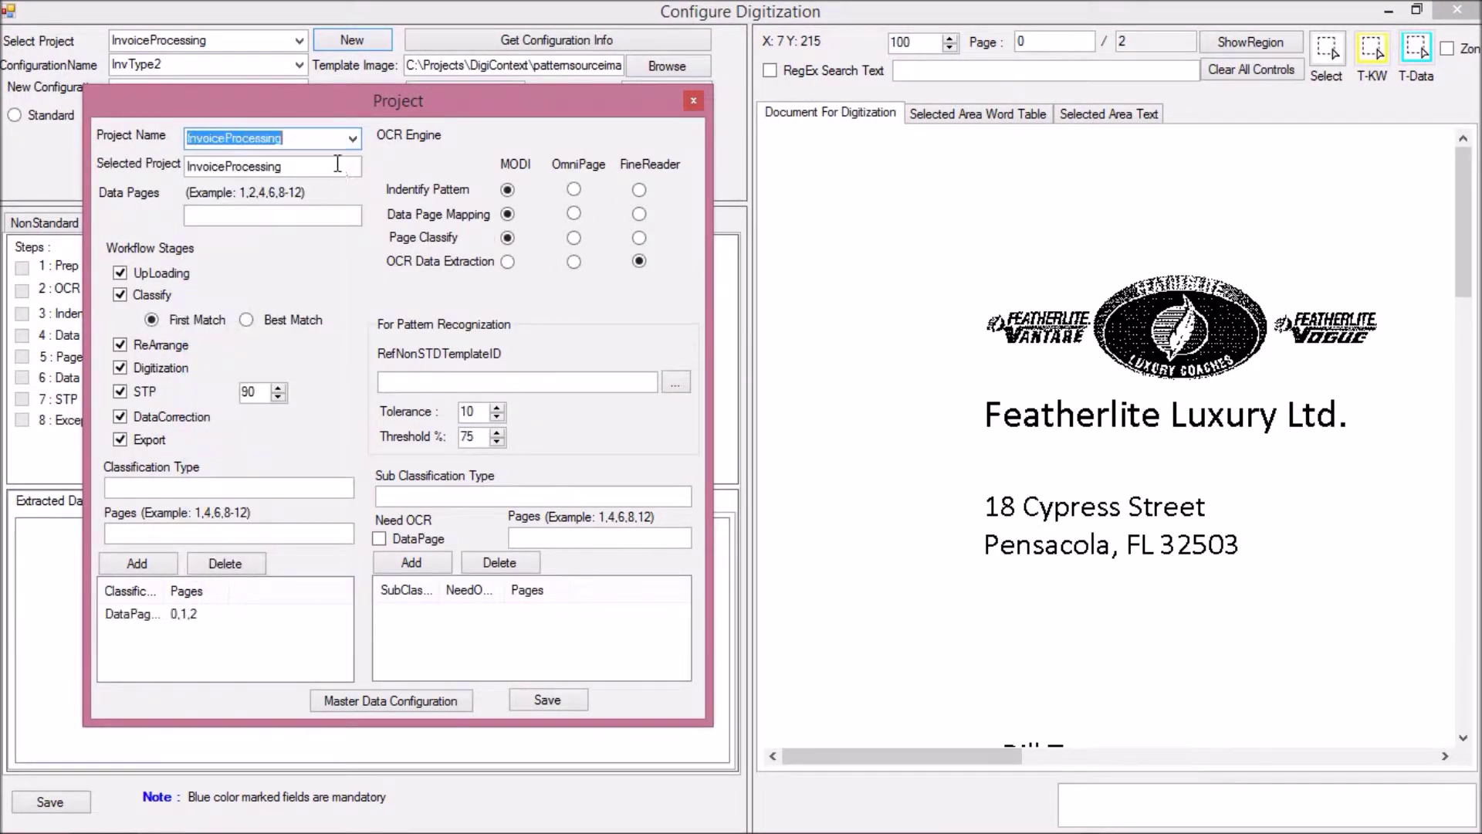
pyautogui.click(507, 262)
pyautogui.click(574, 263)
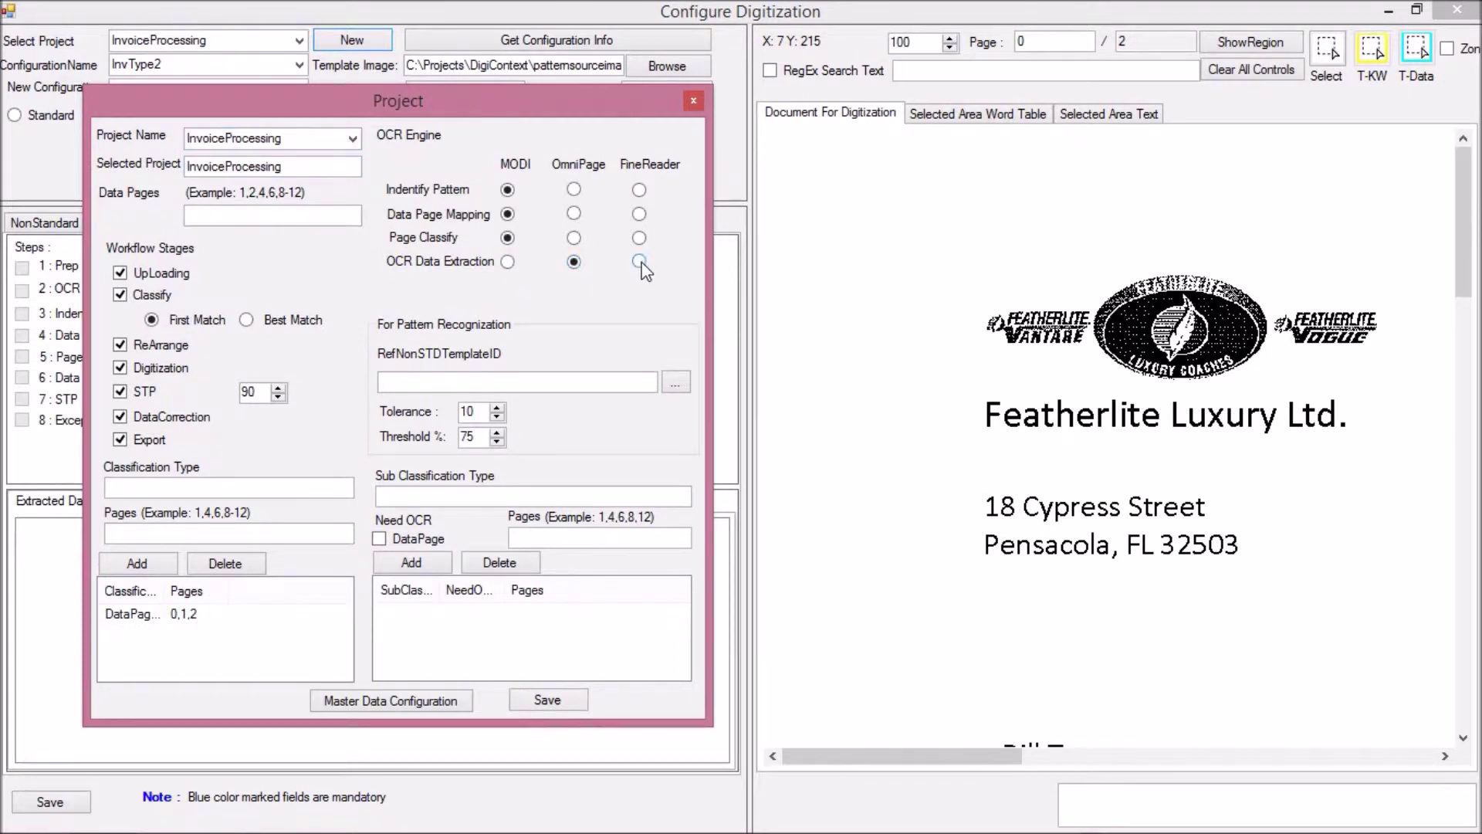
pyautogui.click(507, 262)
pyautogui.click(553, 701)
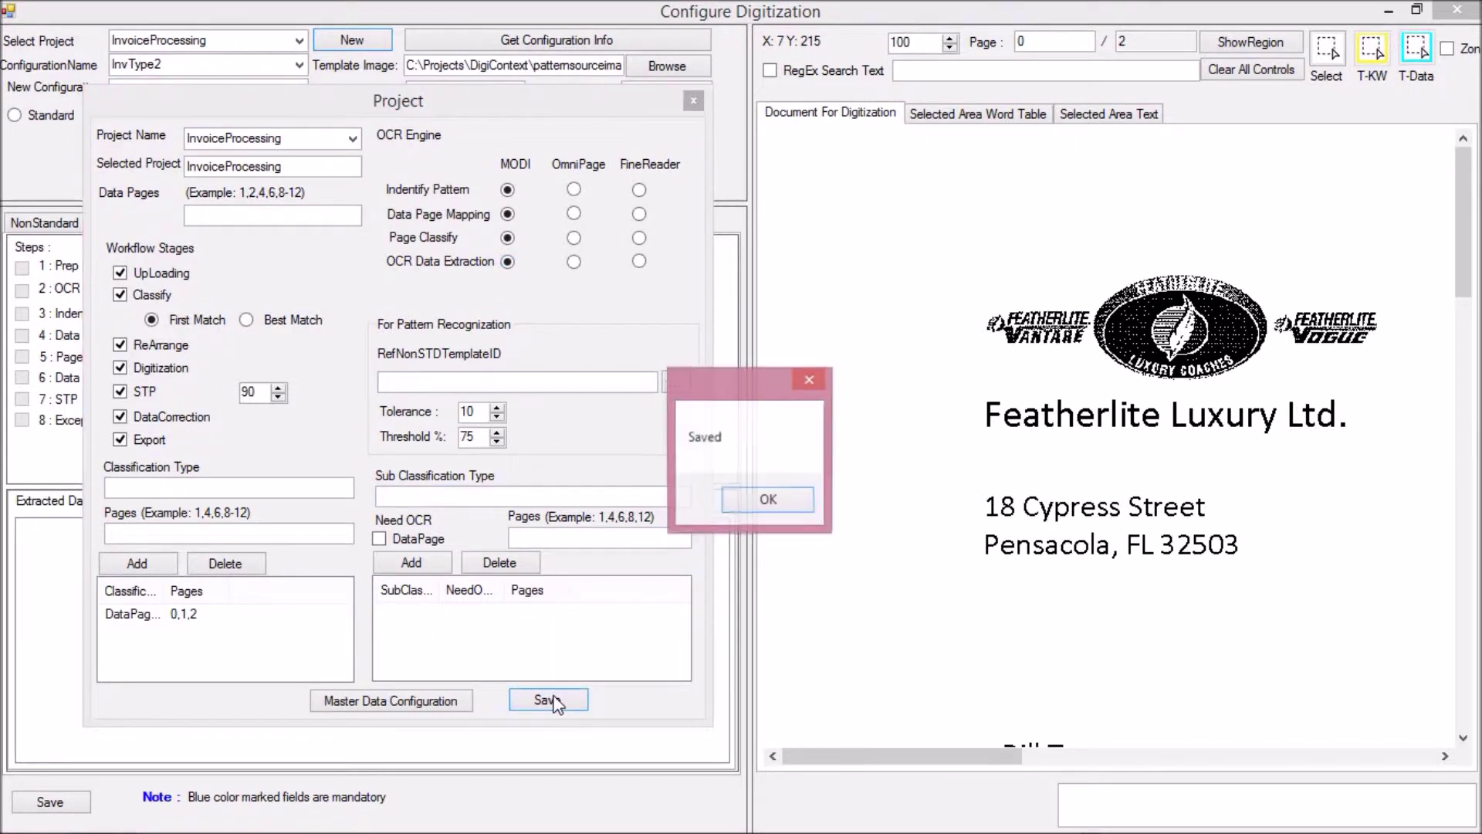
pyautogui.click(754, 501)
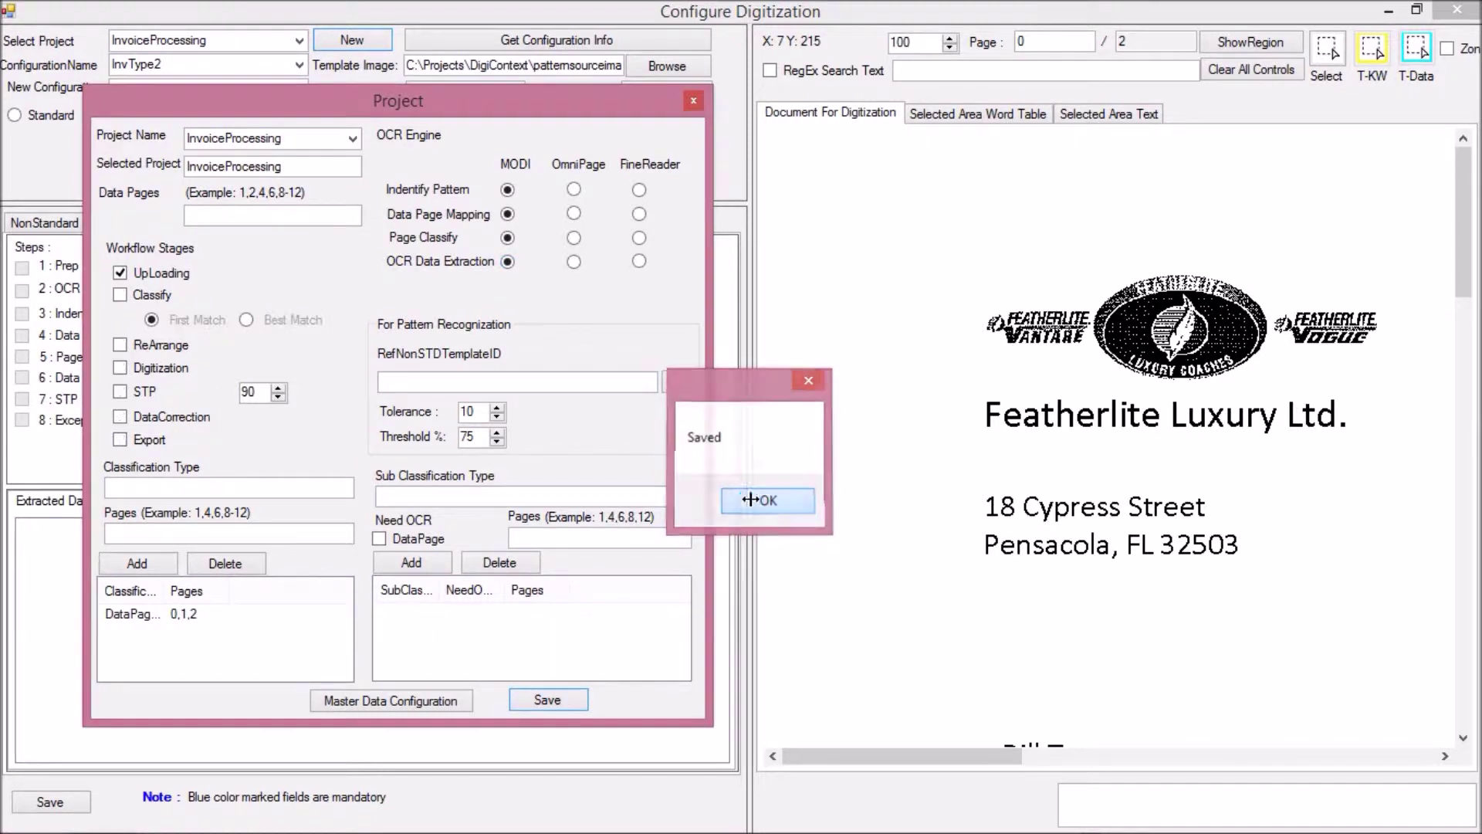
pyautogui.click(693, 101)
# - Reload the InvType2 configuration of the InvoiceProcessing project and run the digitization test on it
pyautogui.click(298, 40)
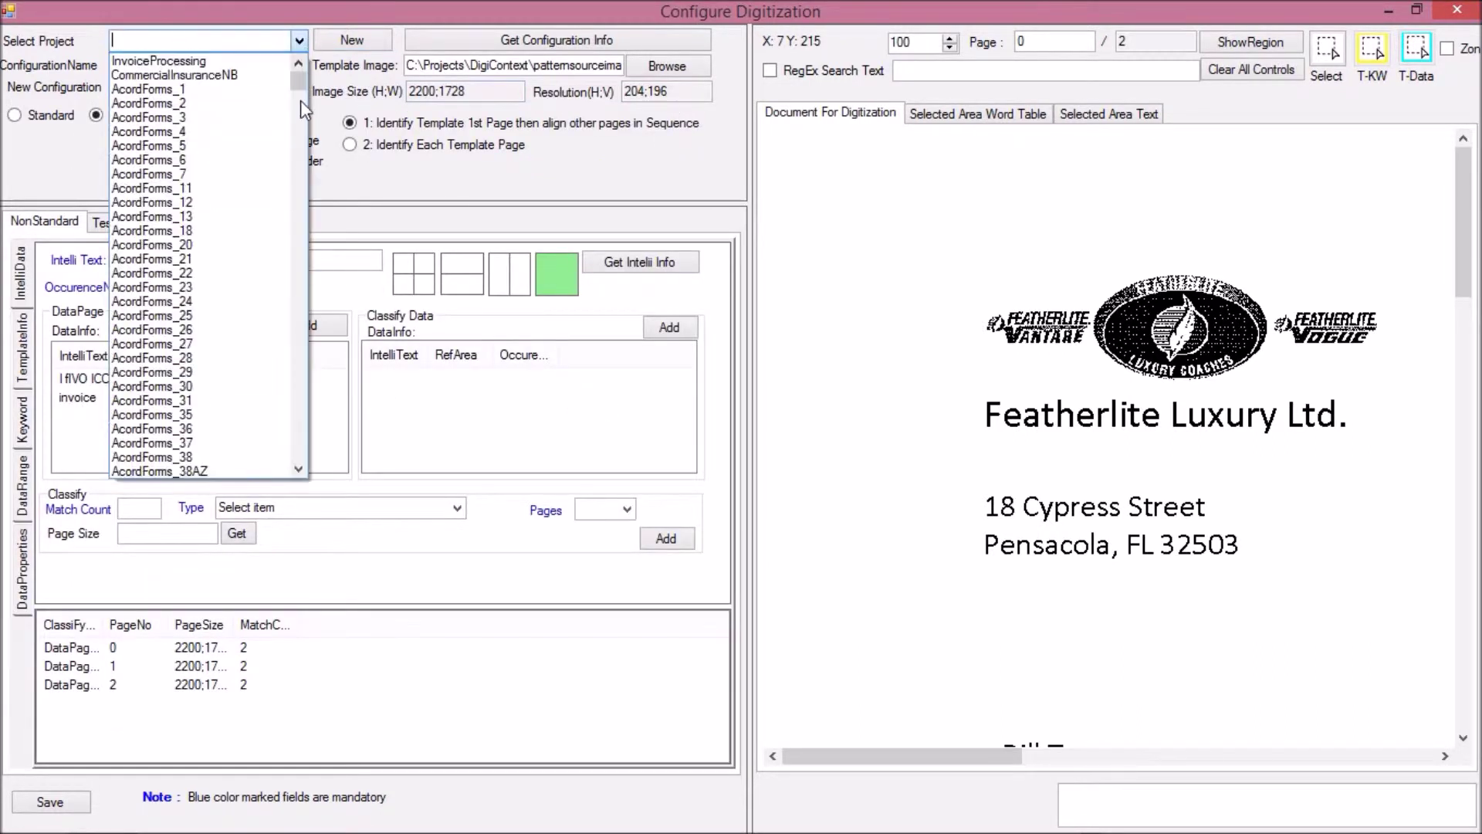
pyautogui.click(268, 62)
pyautogui.click(300, 66)
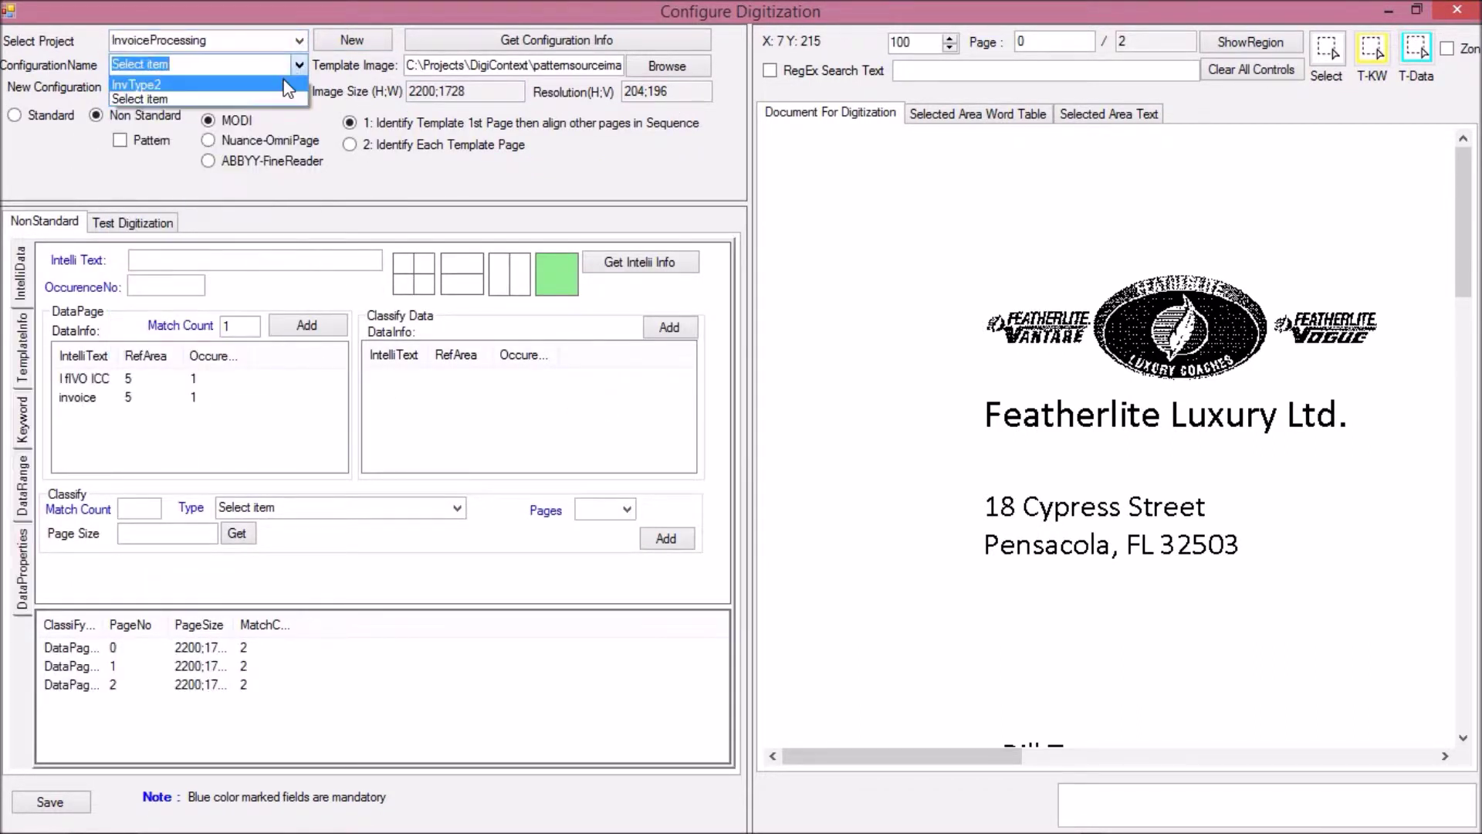
pyautogui.click(287, 85)
pyautogui.click(492, 45)
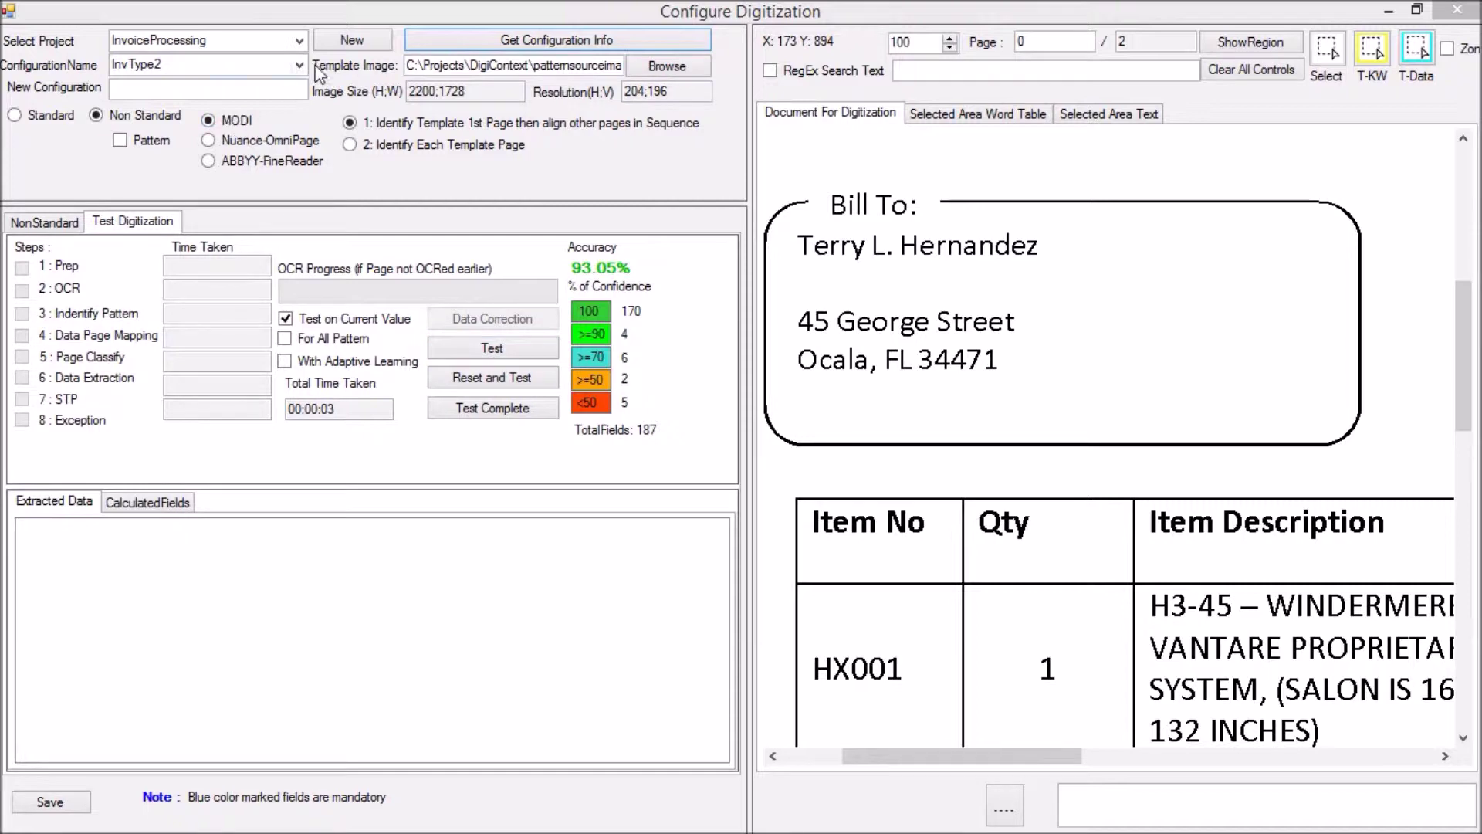
pyautogui.click(485, 348)
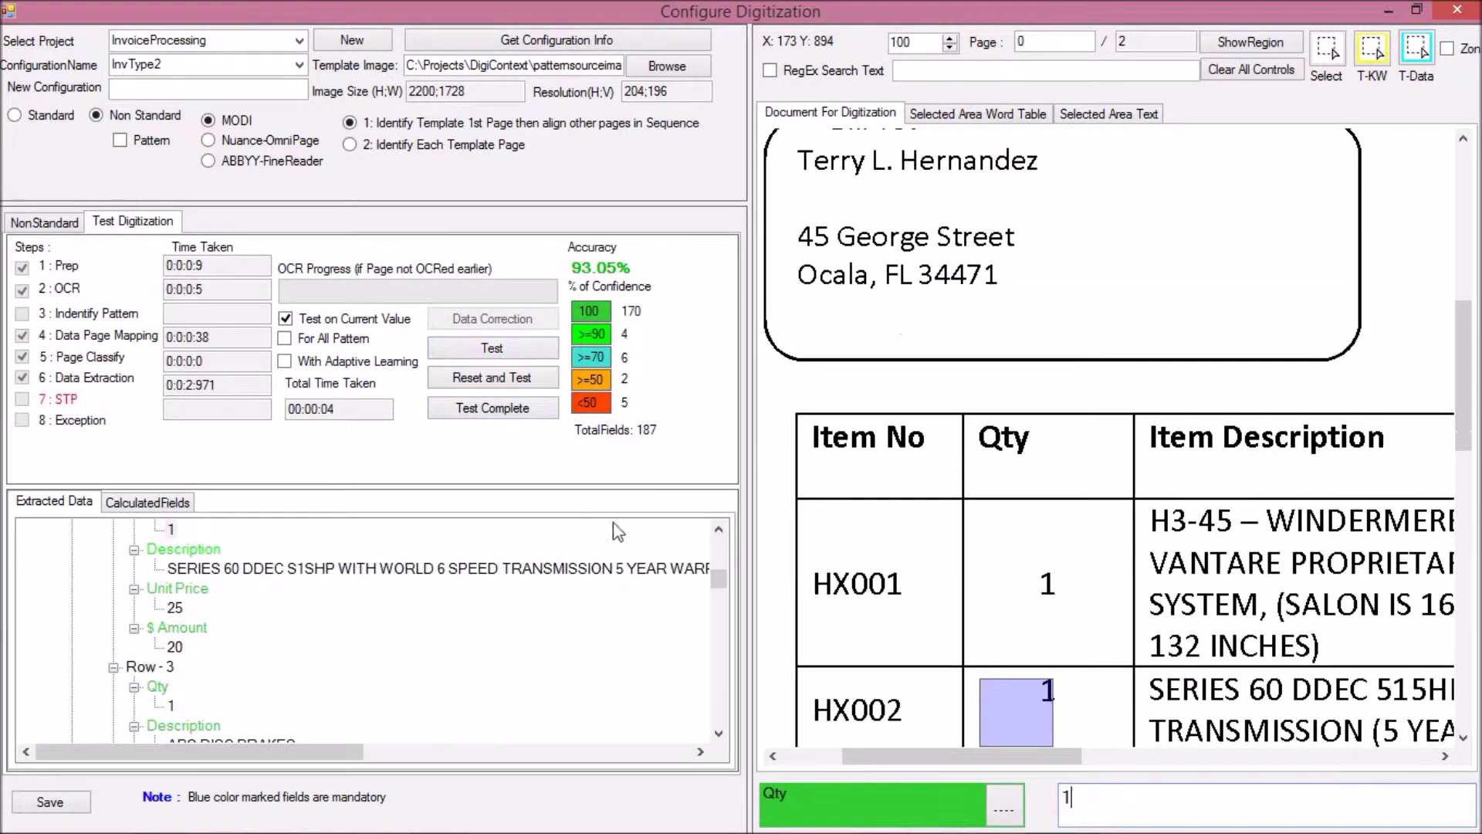
# - Examine the extracted Qty, Description, Unit Price and $ Amount values of the first invoice row against the document
pyautogui.click(718, 531)
pyautogui.click(718, 531)
pyautogui.click(719, 531)
pyautogui.click(718, 531)
pyautogui.click(718, 531)
pyautogui.click(718, 531)
pyautogui.click(719, 532)
pyautogui.click(719, 531)
pyautogui.click(719, 531)
pyautogui.click(719, 531)
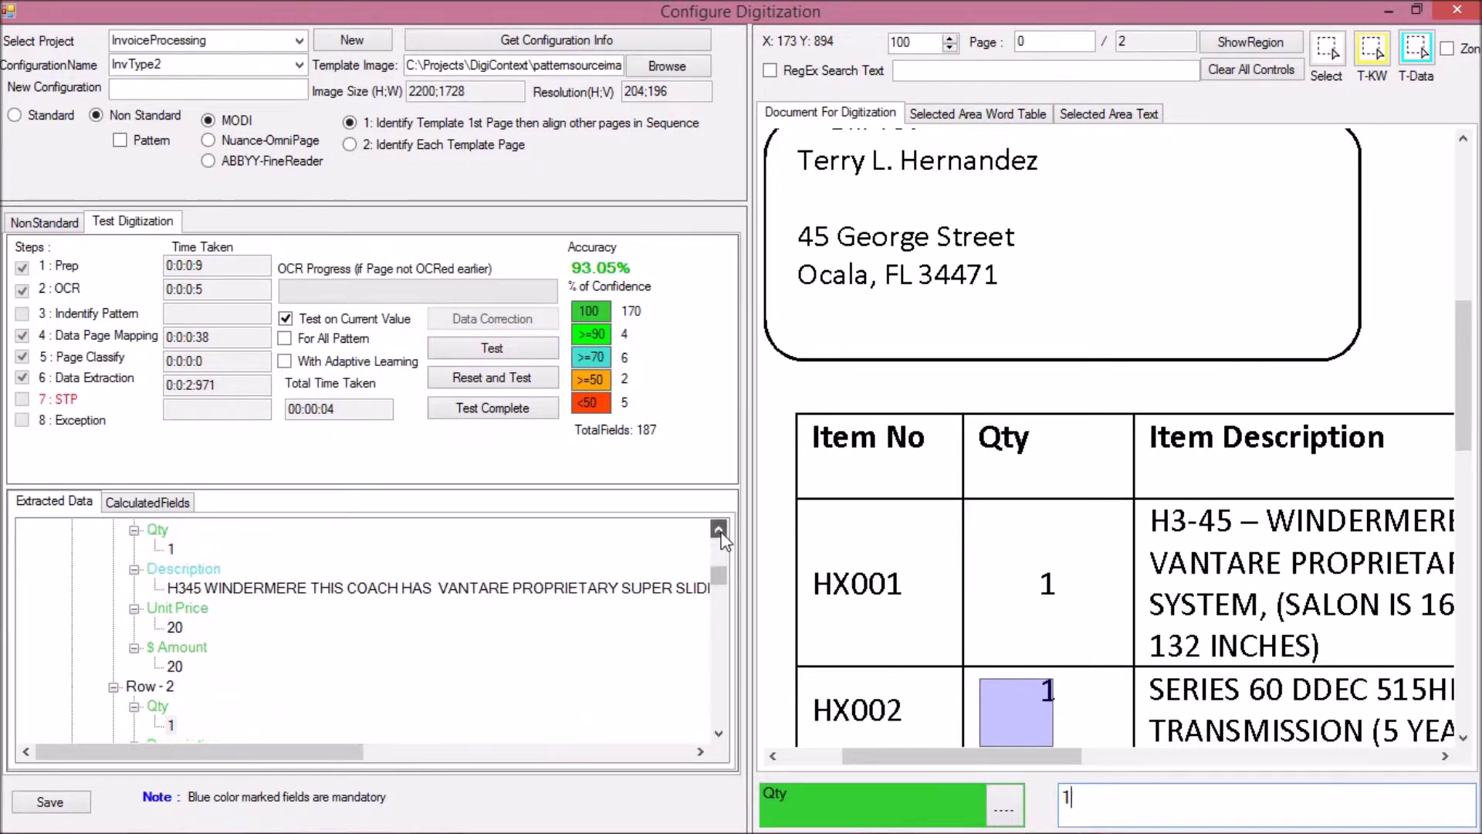
pyautogui.click(171, 549)
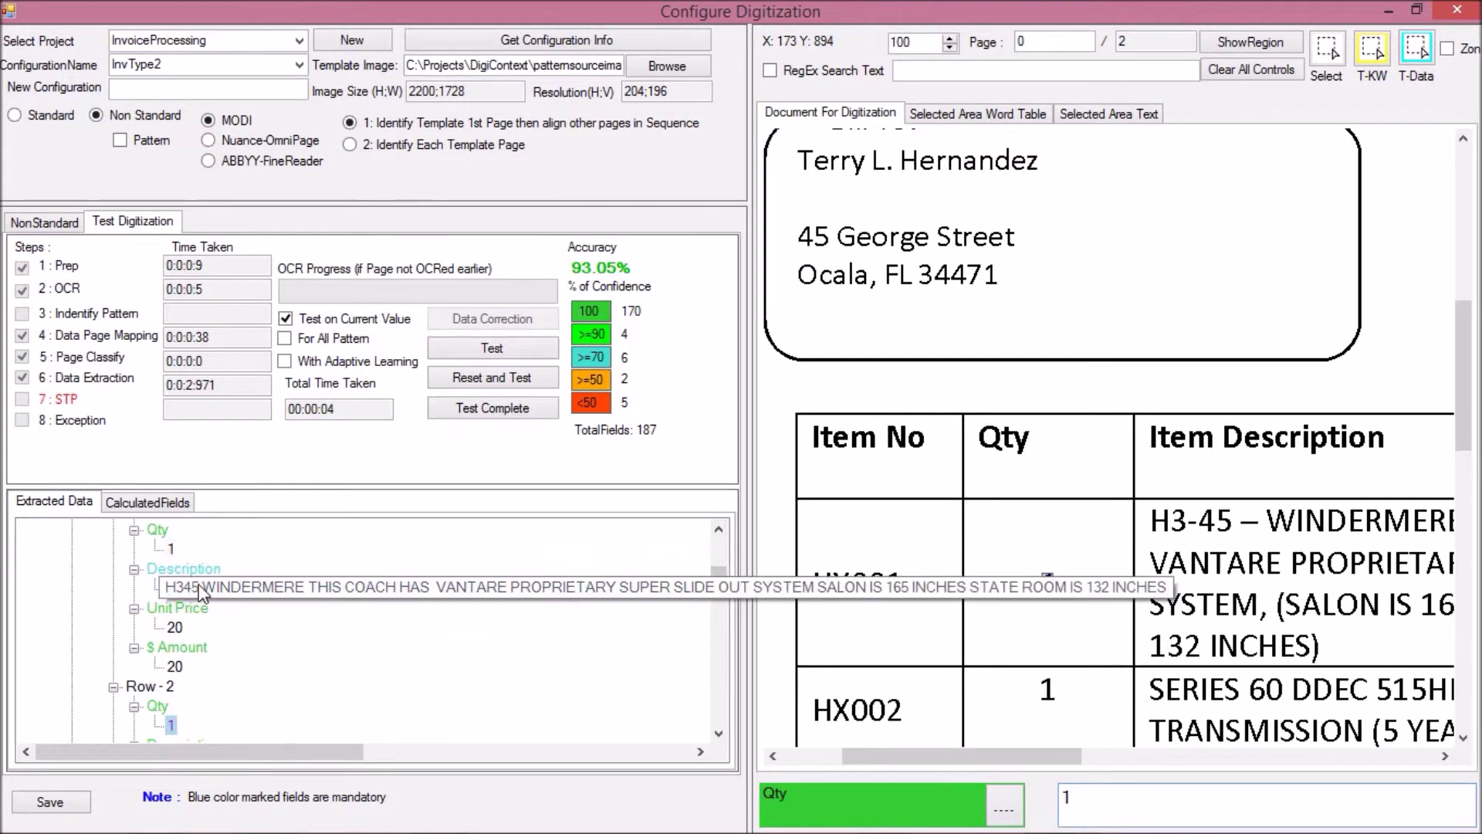
pyautogui.click(181, 588)
pyautogui.click(174, 627)
pyautogui.click(174, 666)
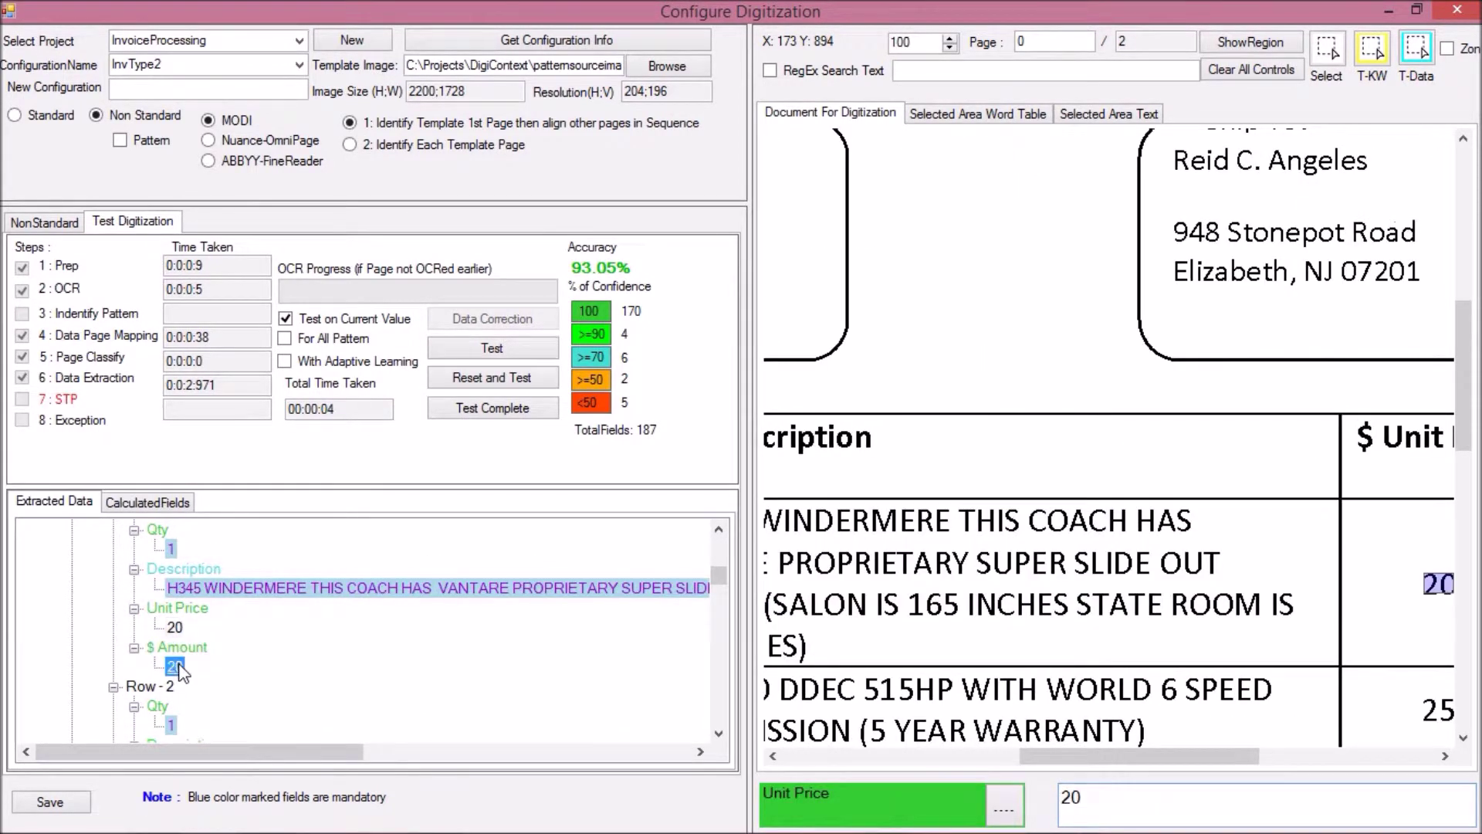
# - Set the OCR Data Extraction engine of the InvoiceProcessing project to OmniPage and save the project settings
pyautogui.click(352, 40)
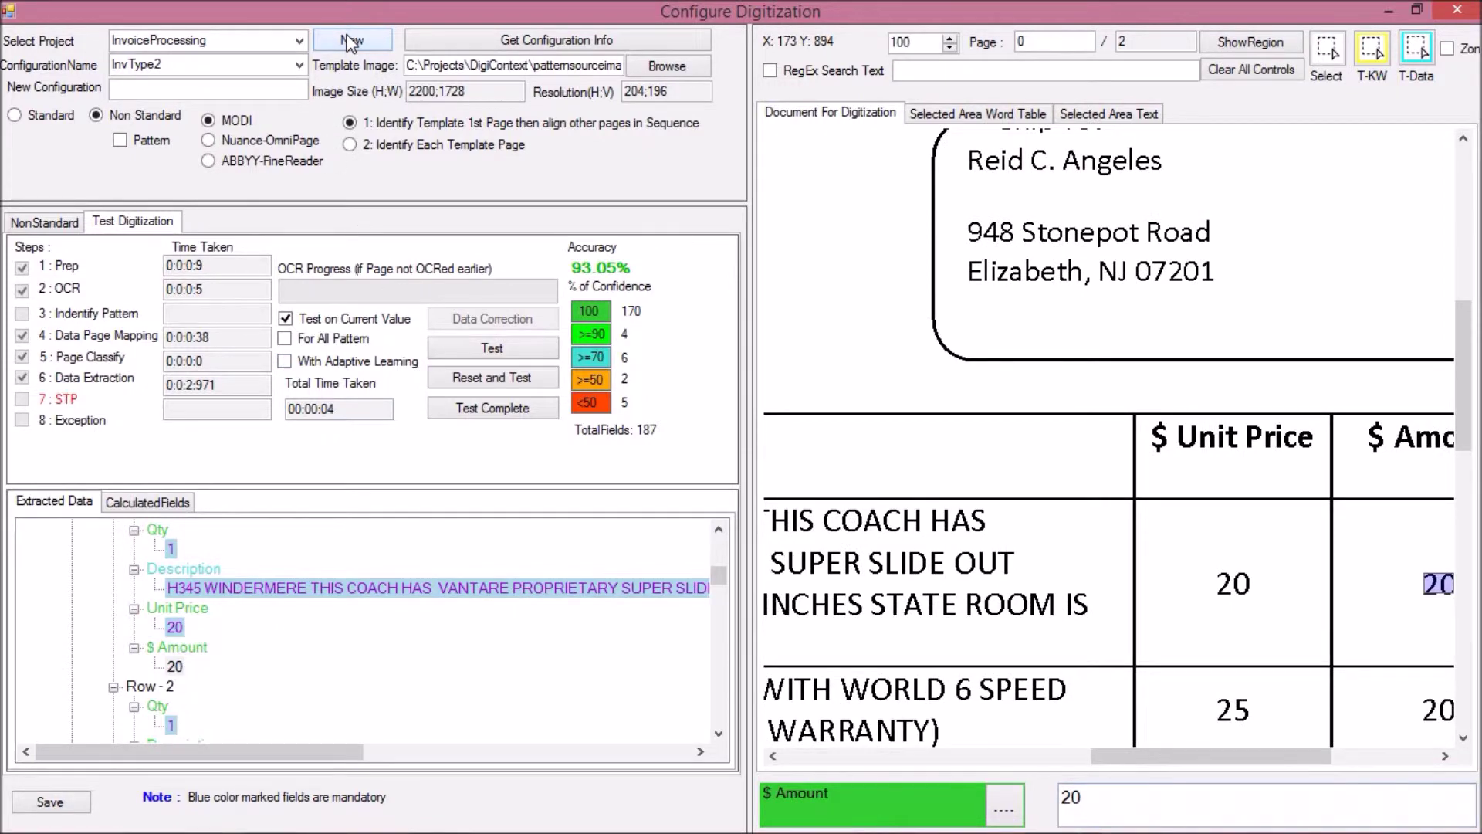
pyautogui.moveTo(417, 193); pyautogui.dragTo(426, 142)
pyautogui.click(447, 173)
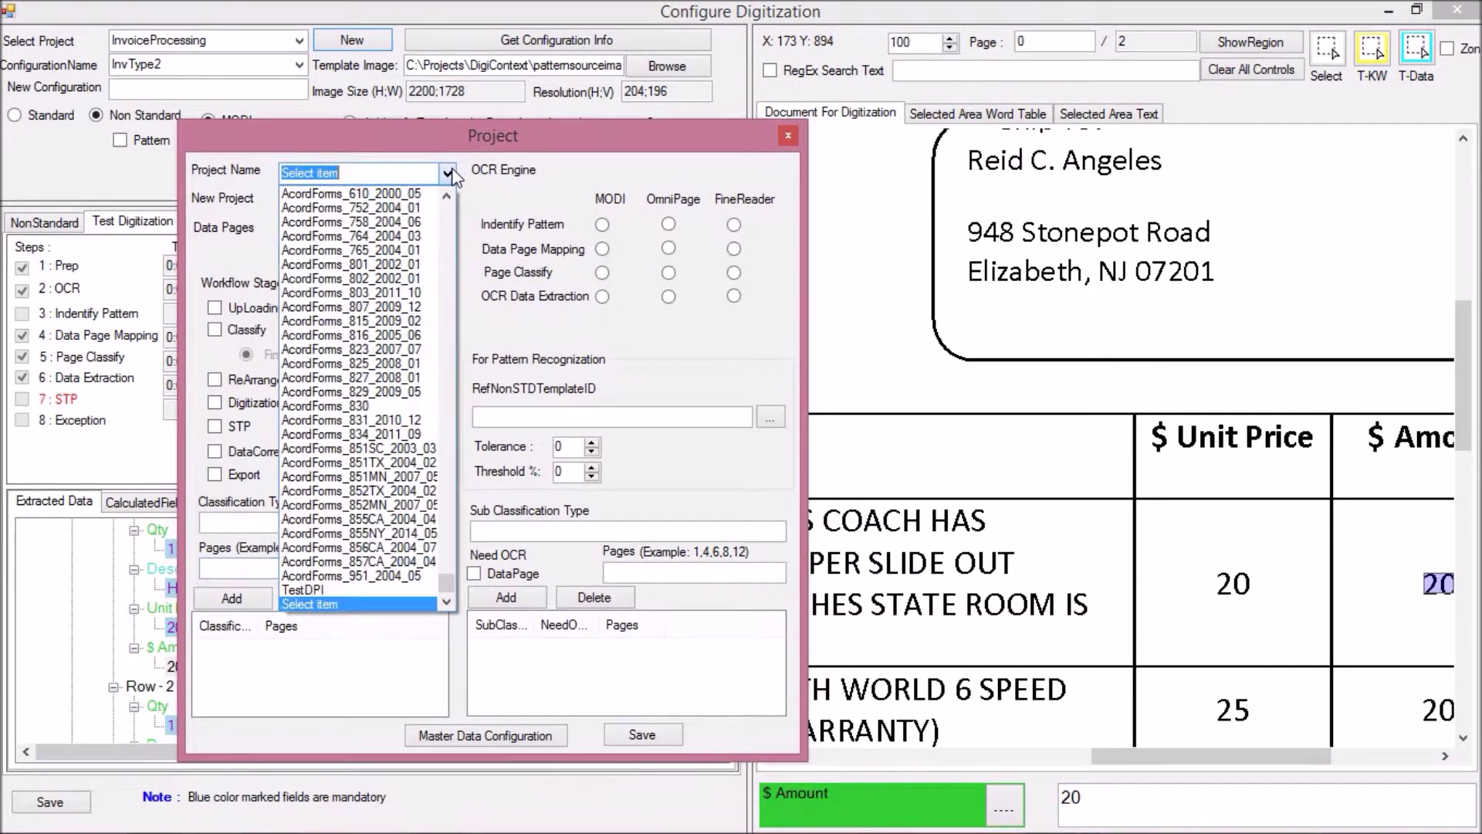
pyautogui.moveTo(455, 588); pyautogui.dragTo(447, 199)
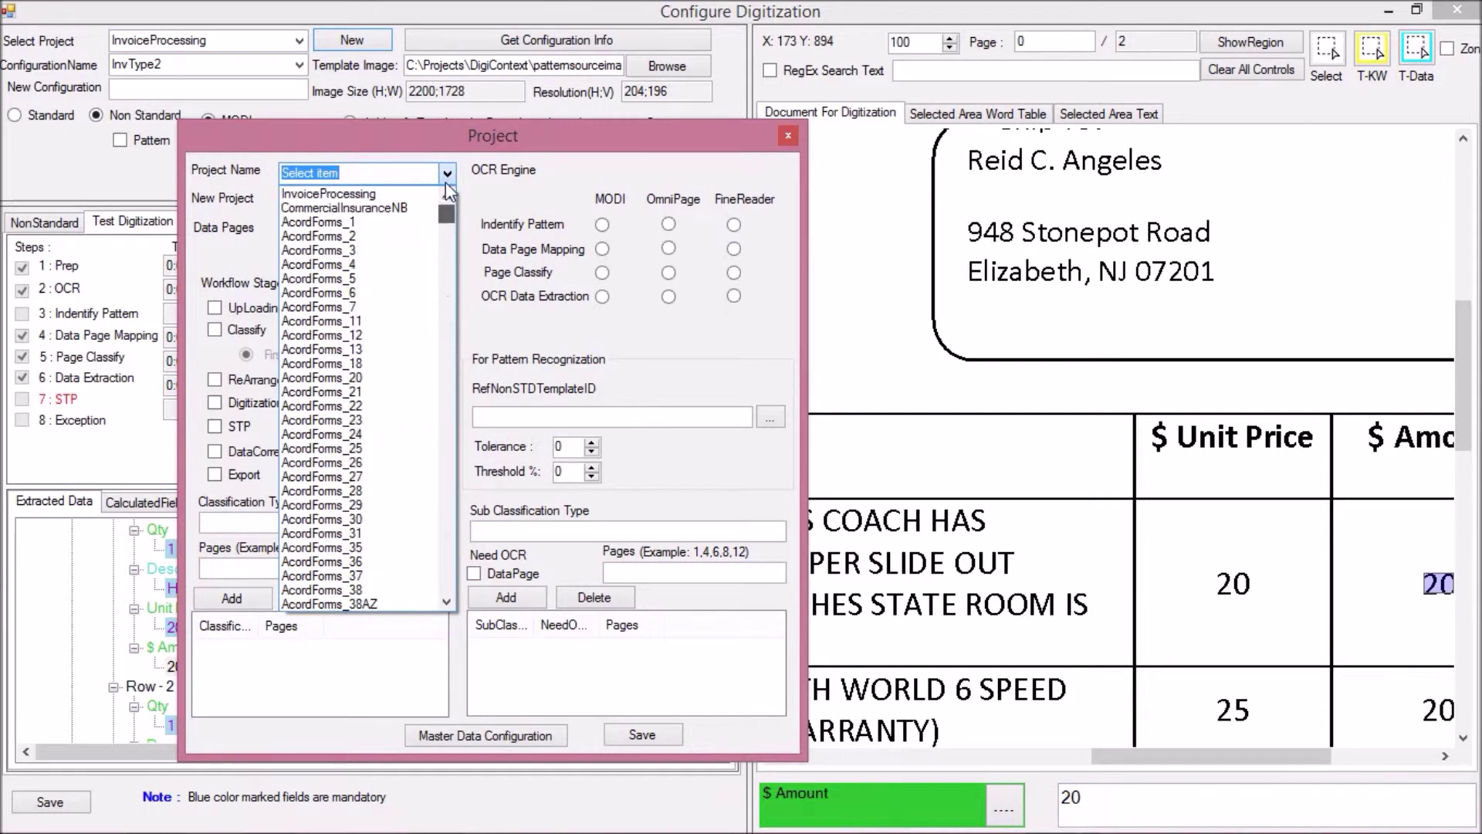
pyautogui.click(421, 194)
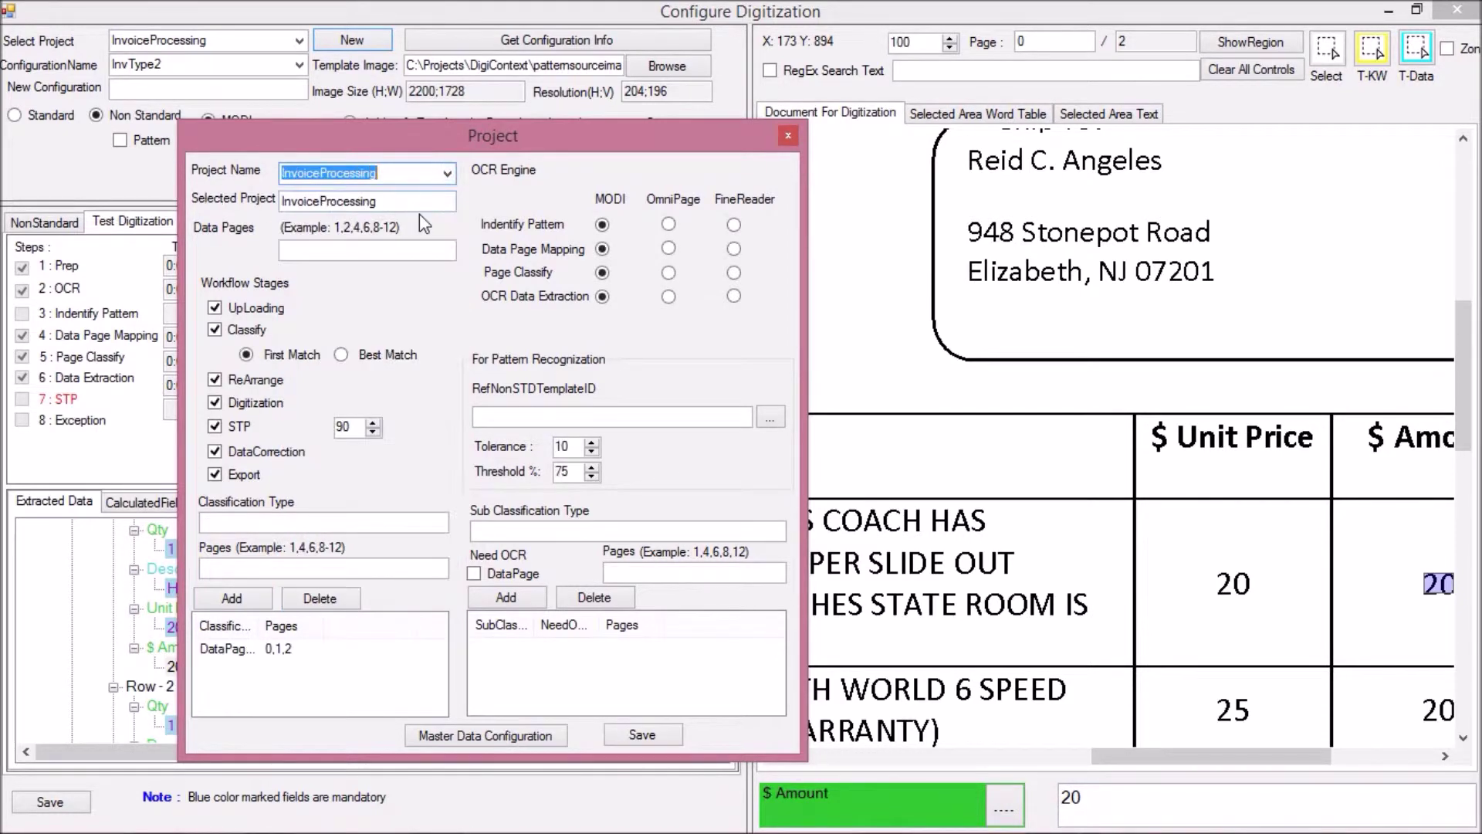
pyautogui.click(668, 298)
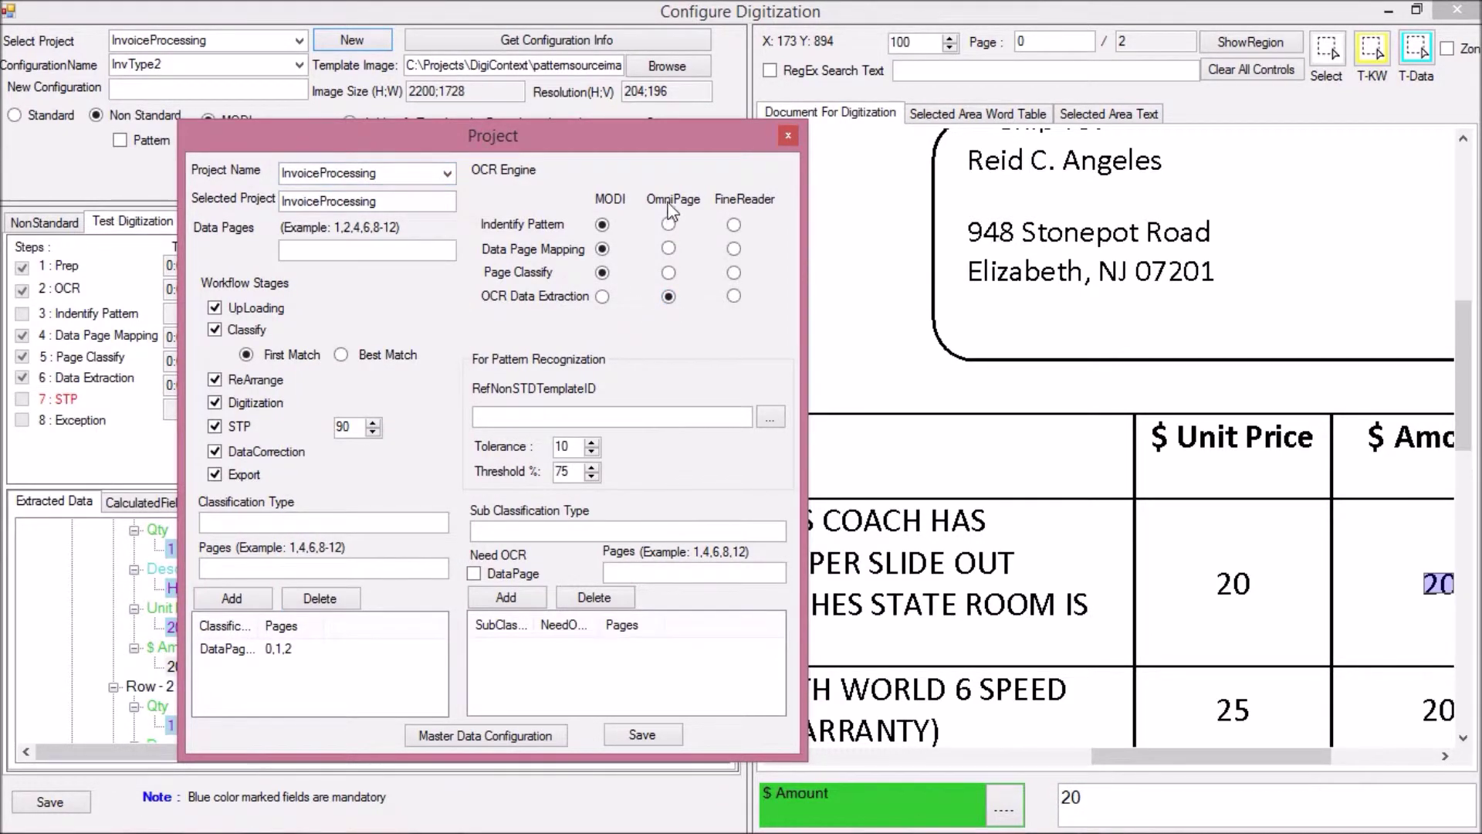
pyautogui.click(642, 735)
pyautogui.click(767, 500)
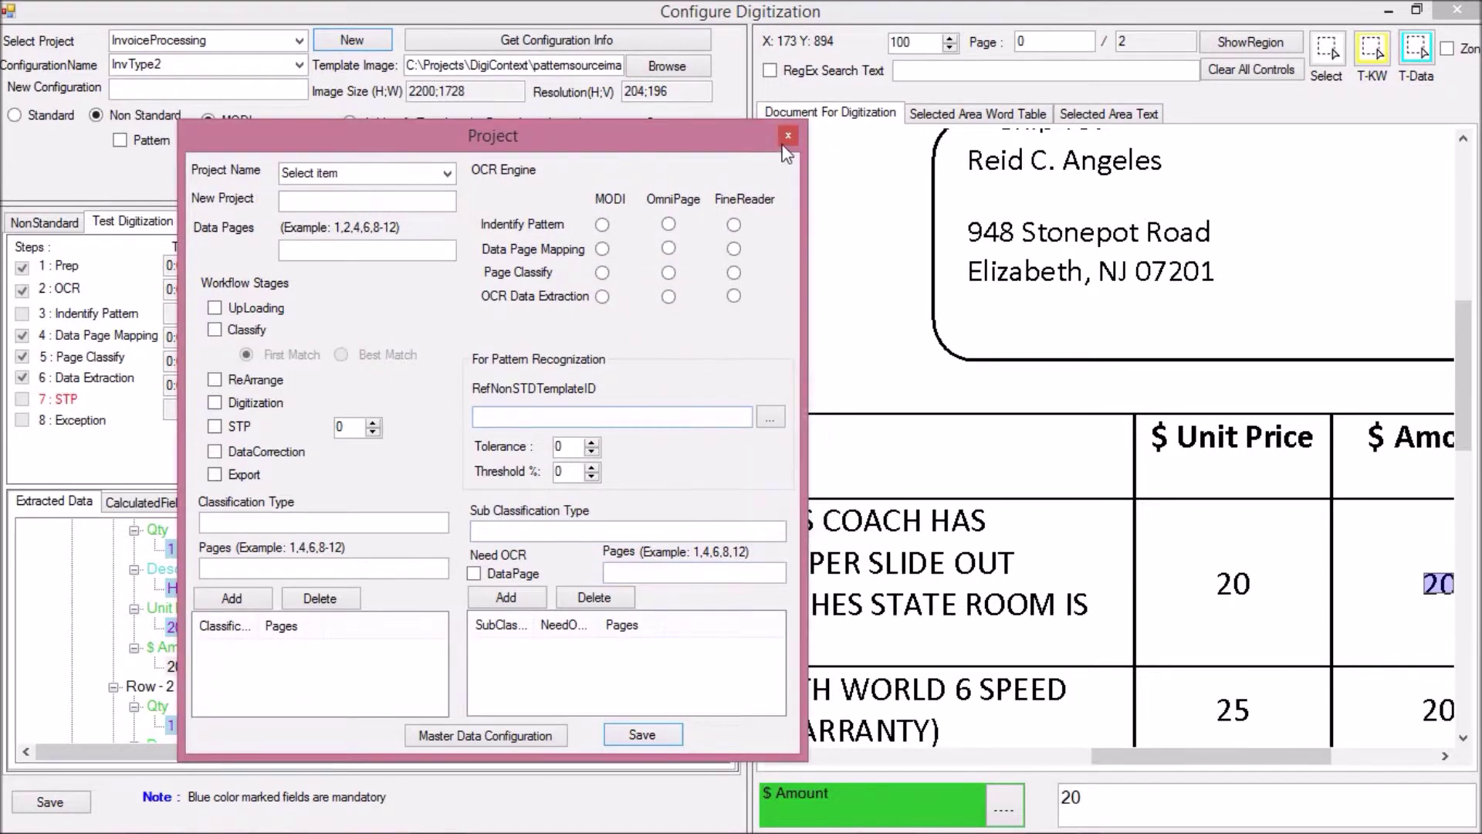
pyautogui.click(787, 136)
# - Reload the InvType2 configuration of the InvoiceProcessing project and rerun the digitization test with the OmniPage engine
pyautogui.click(299, 40)
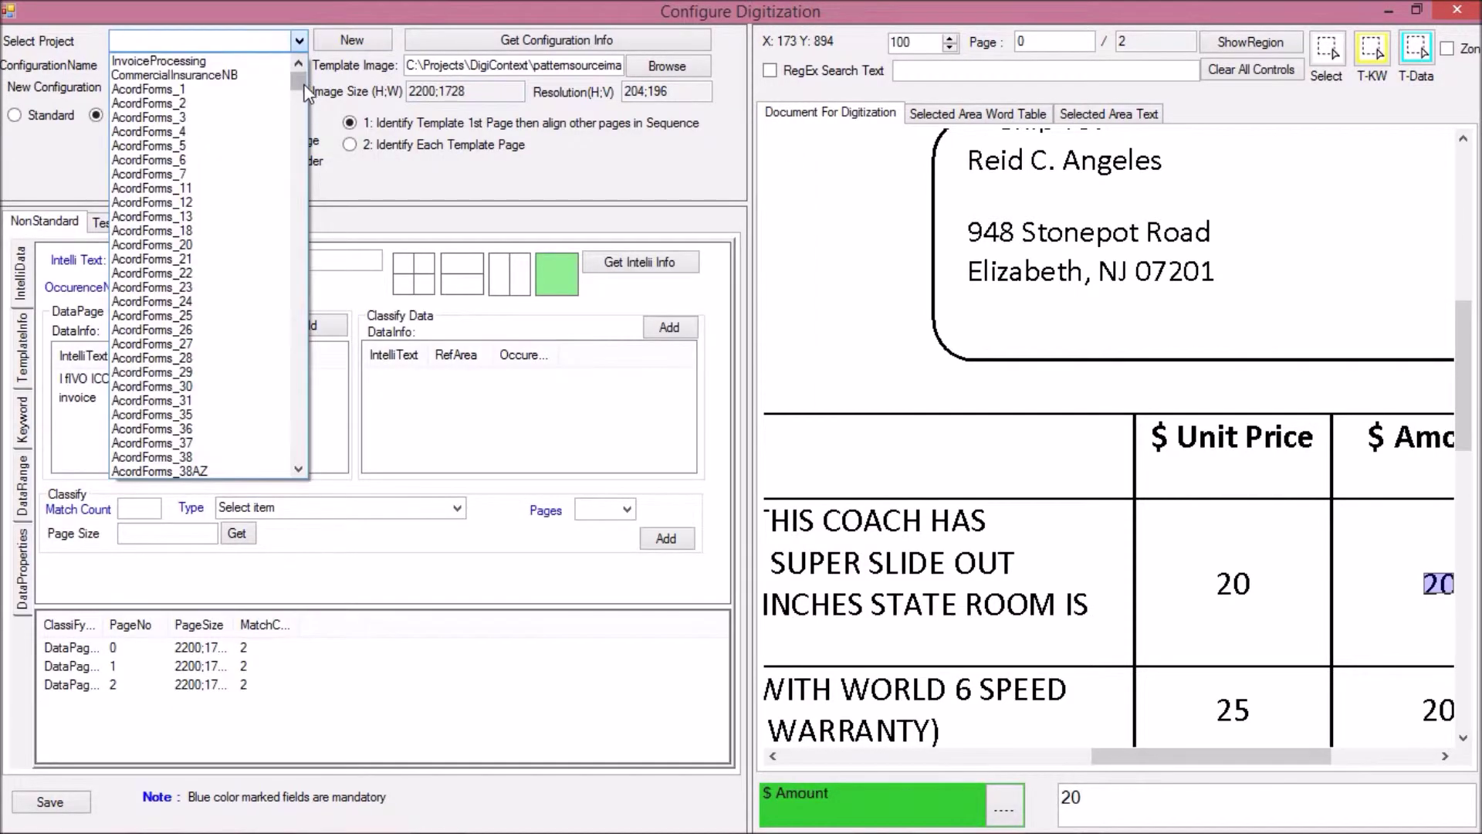
pyautogui.click(282, 59)
pyautogui.click(298, 64)
pyautogui.click(139, 98)
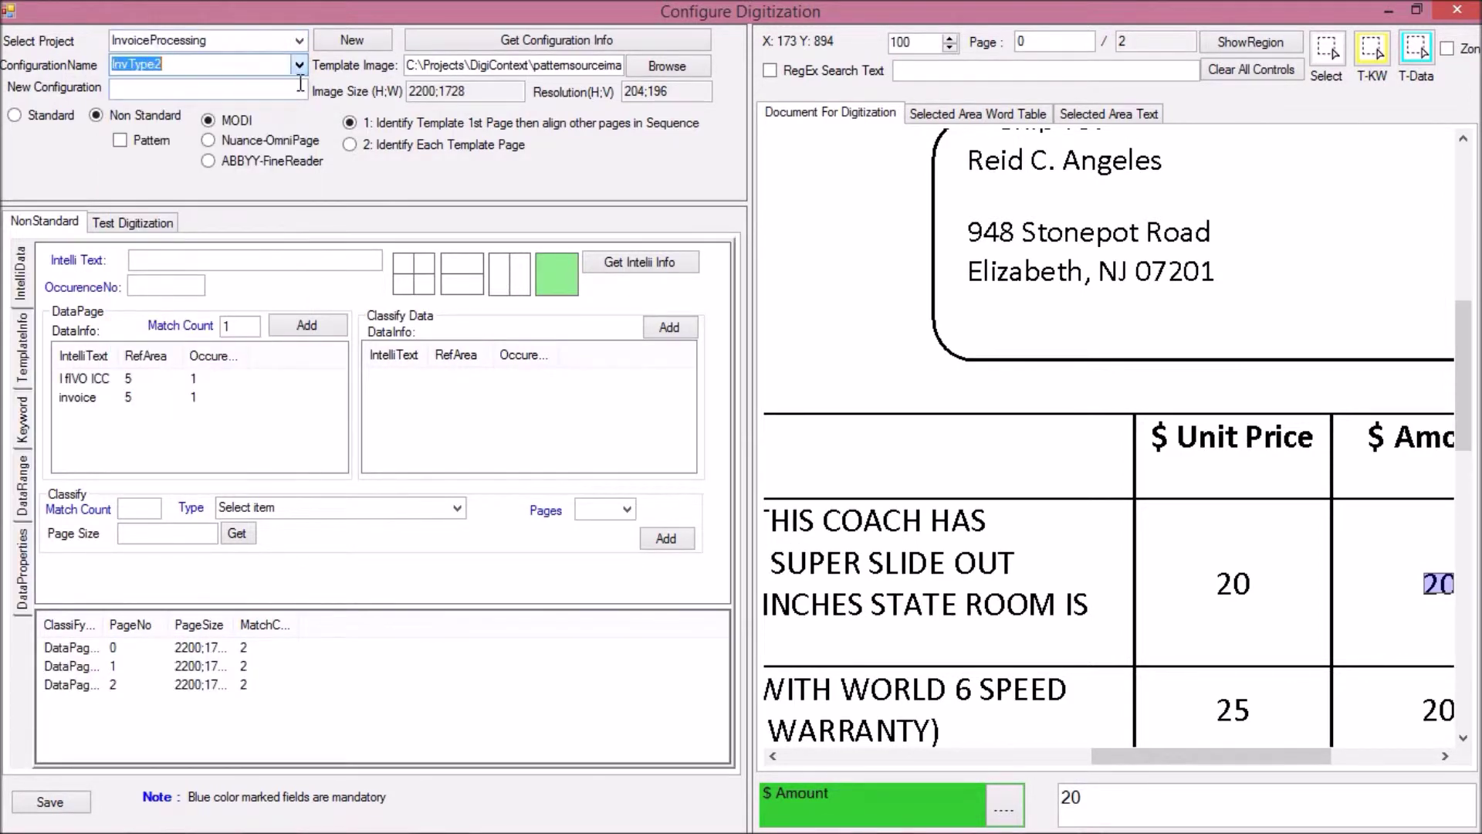
pyautogui.click(432, 40)
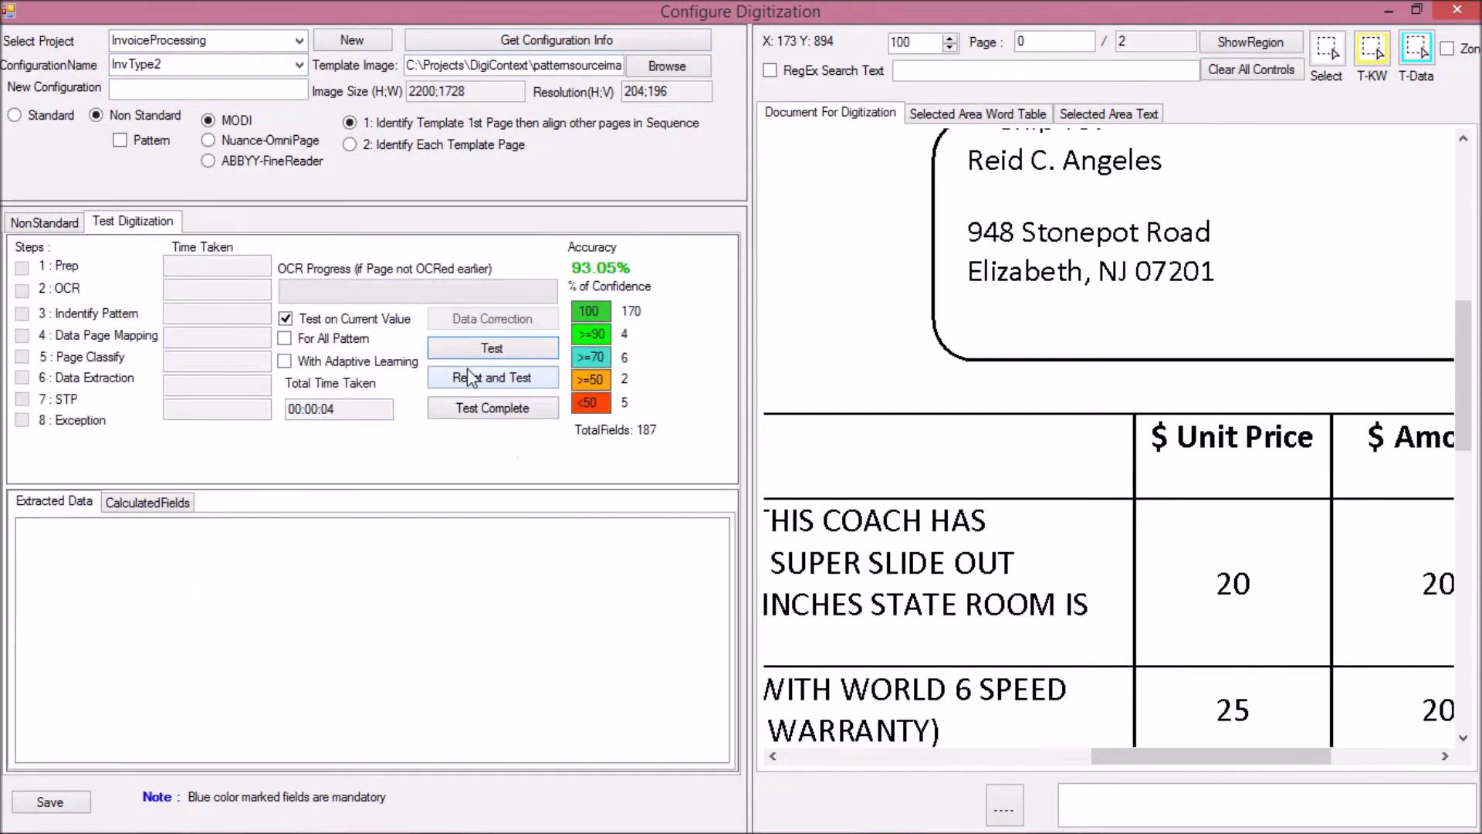
pyautogui.click(478, 346)
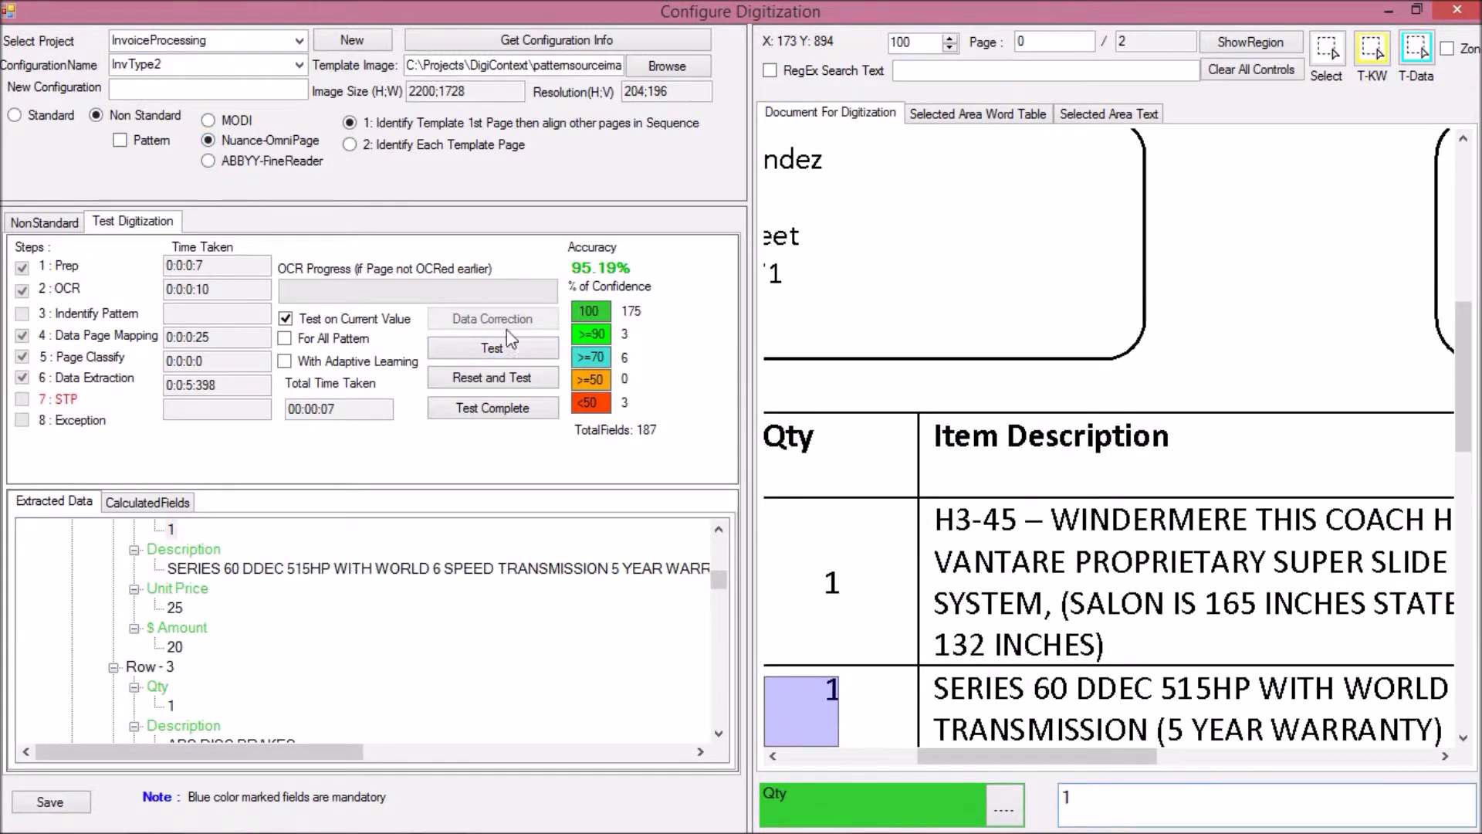
# - Examine the extracted Qty, Description, Unit Price and $ Amount values of the second invoice row against the document
pyautogui.click(173, 531)
pyautogui.click(185, 568)
pyautogui.click(174, 607)
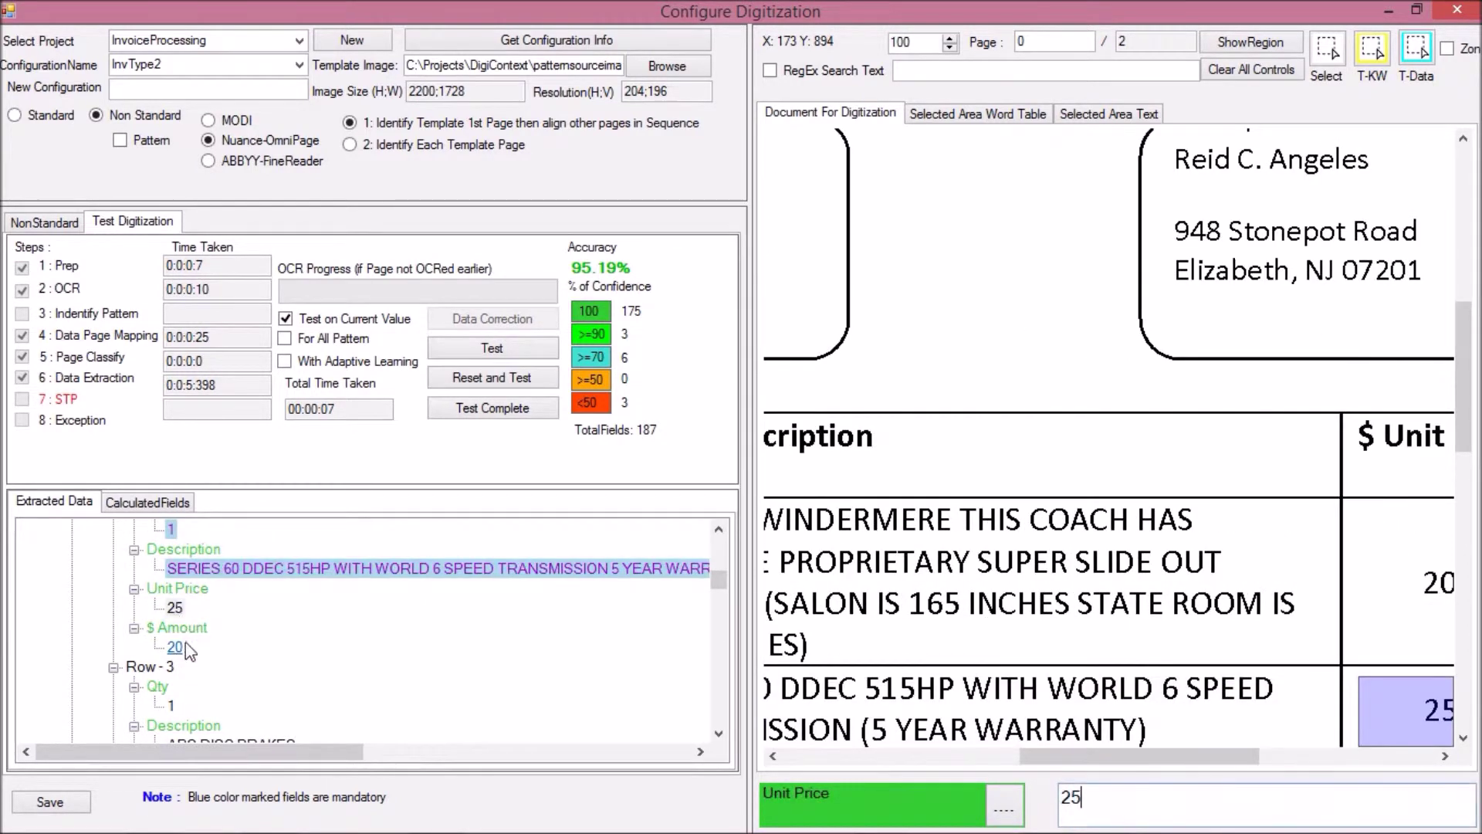
pyautogui.click(175, 650)
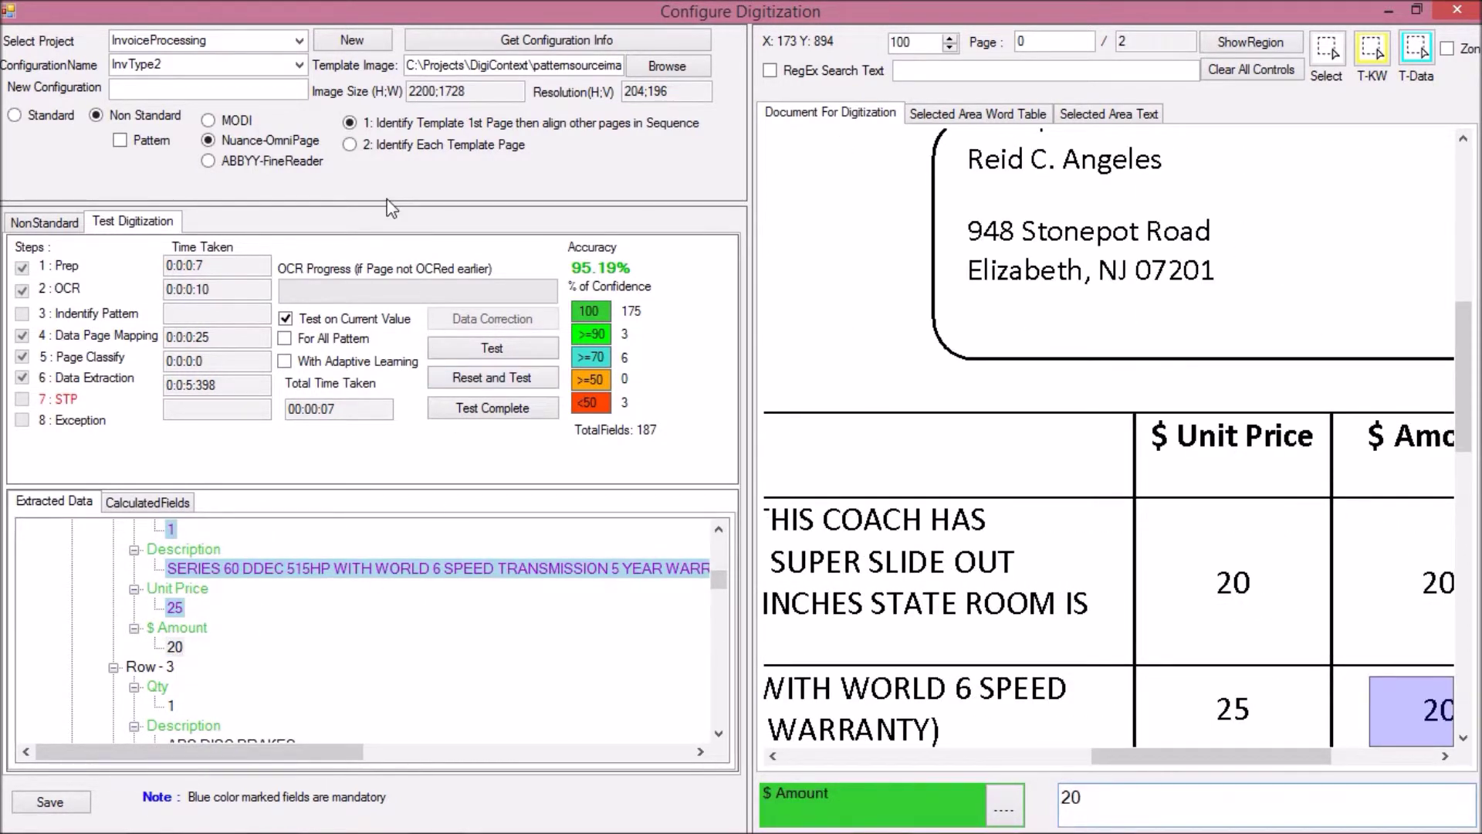
# - Set the OCR Data Extraction engine of the InvoiceProcessing project to FineReader and save the project settings
pyautogui.click(353, 41)
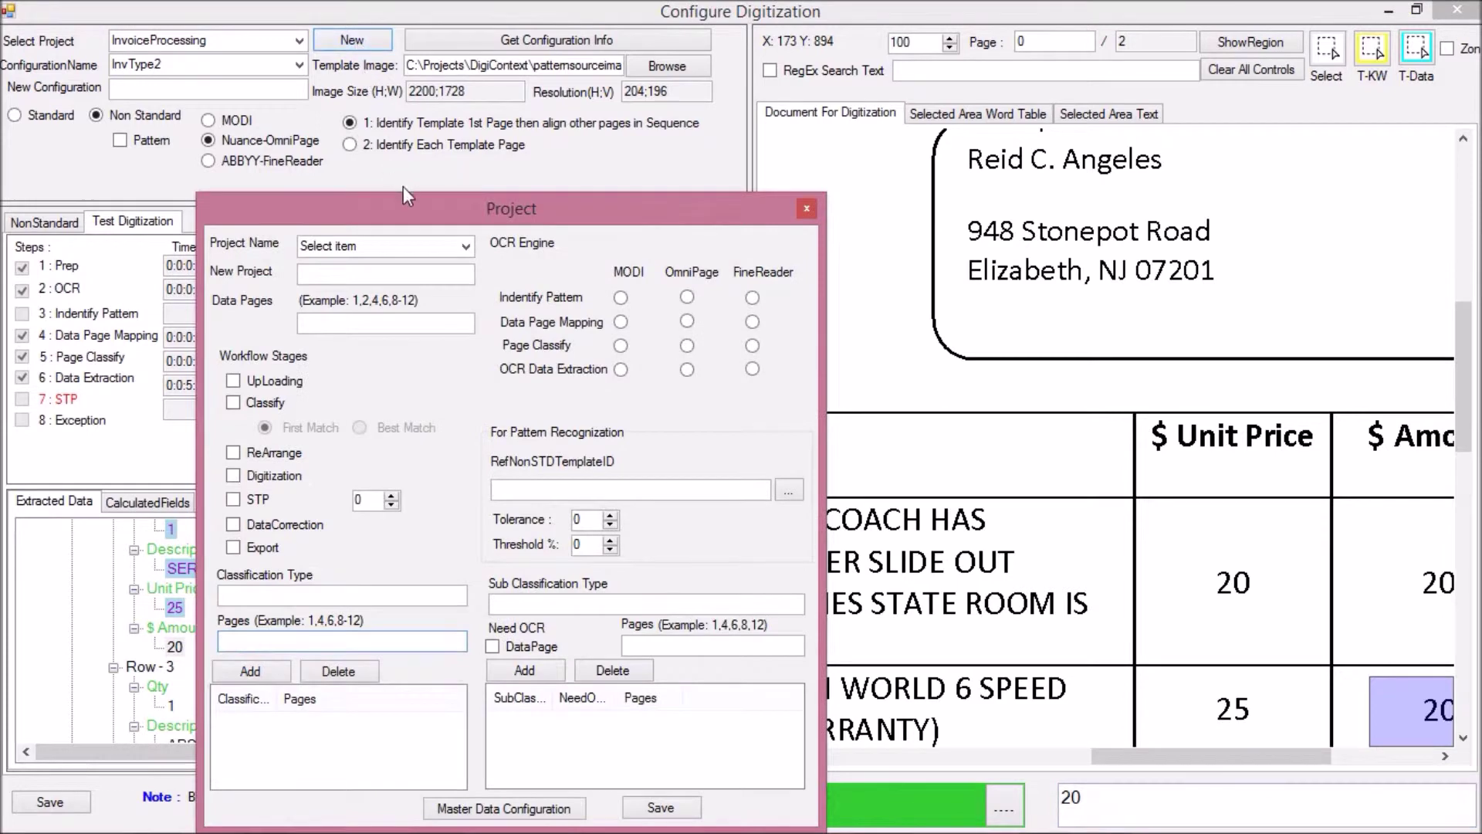
pyautogui.moveTo(406, 208); pyautogui.dragTo(408, 104)
pyautogui.click(468, 142)
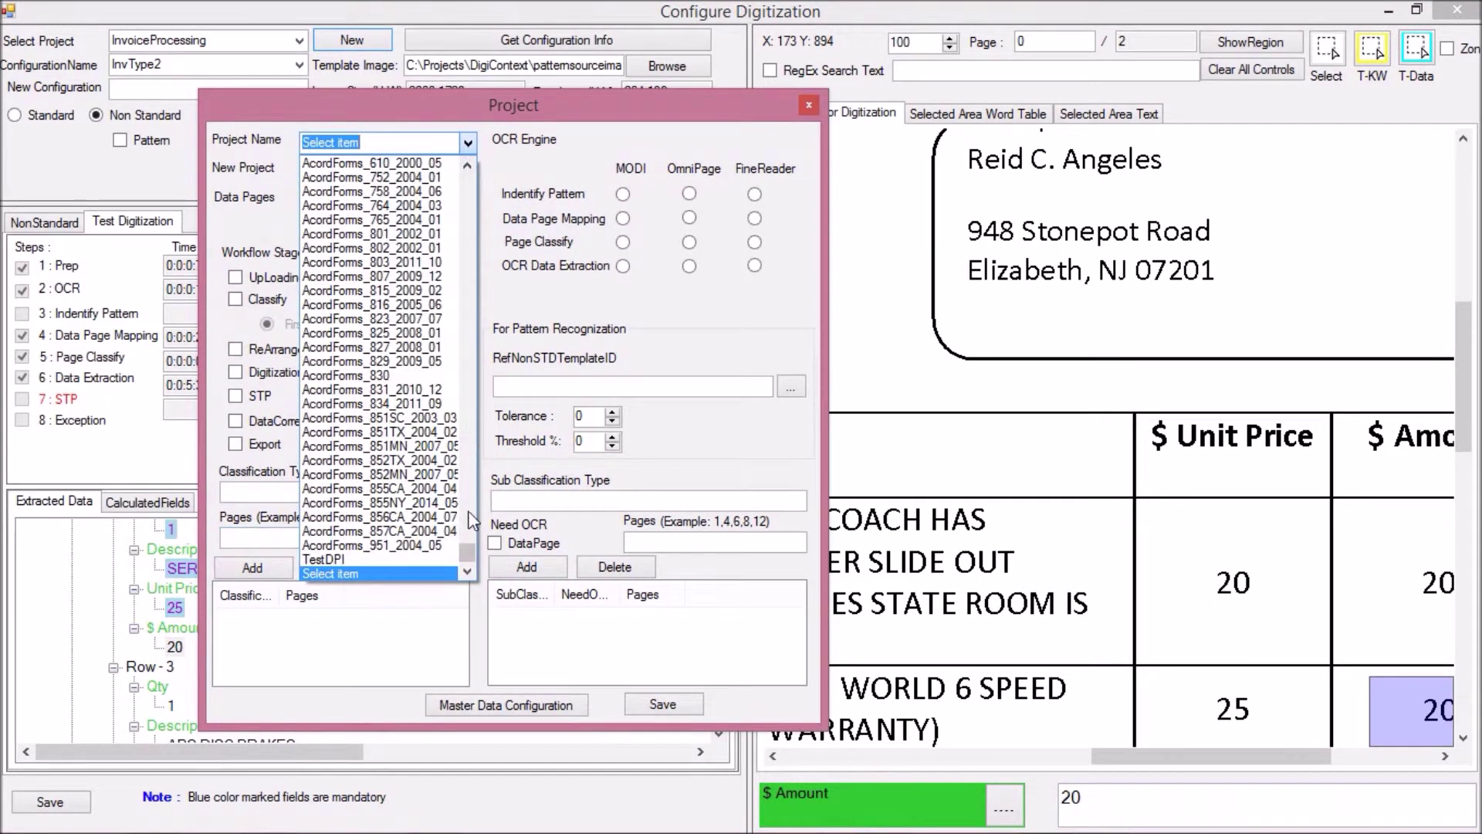
pyautogui.scroll(10, 466, 530)
pyautogui.click(438, 165)
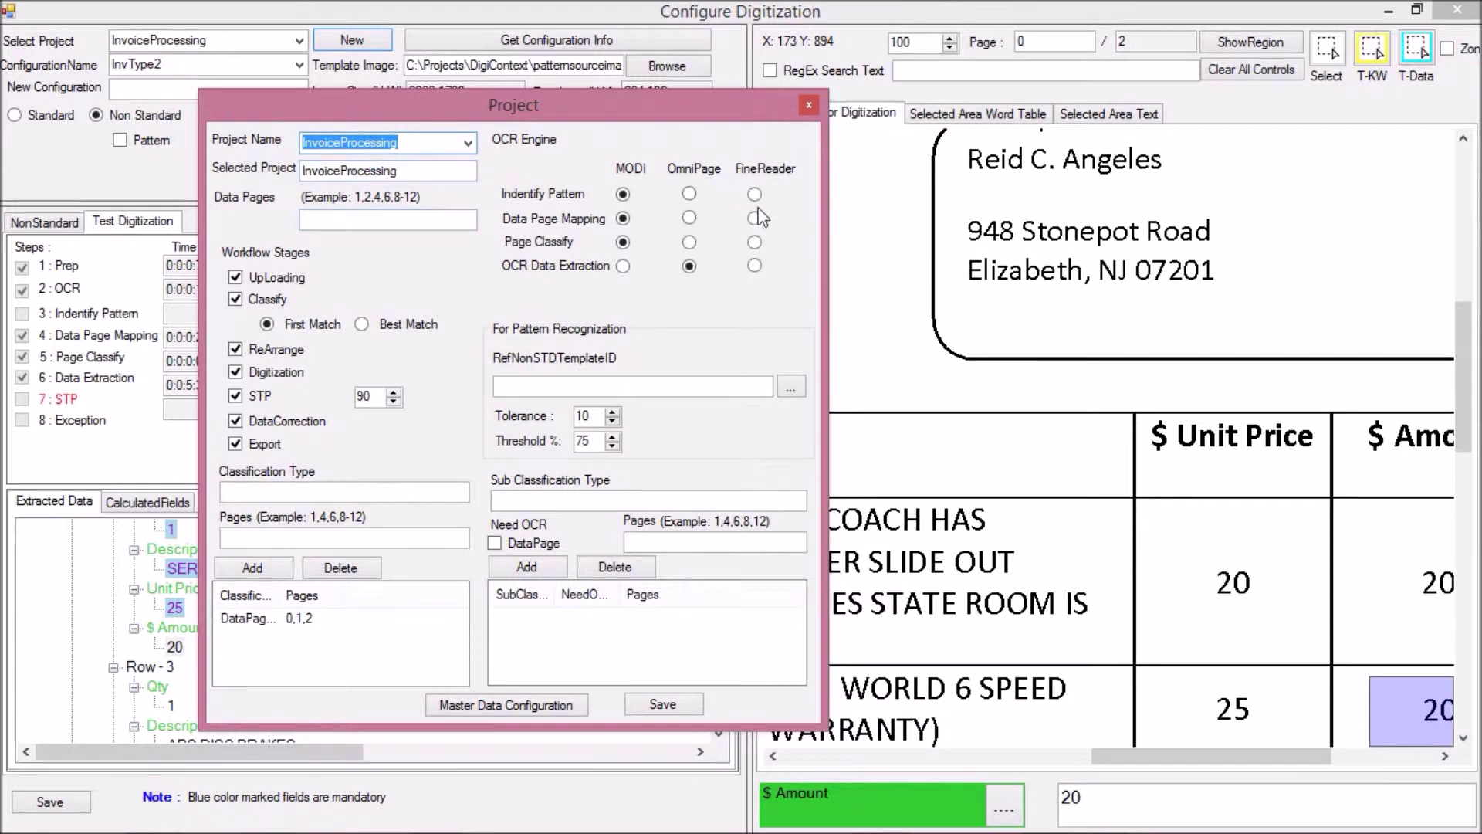
pyautogui.click(754, 264)
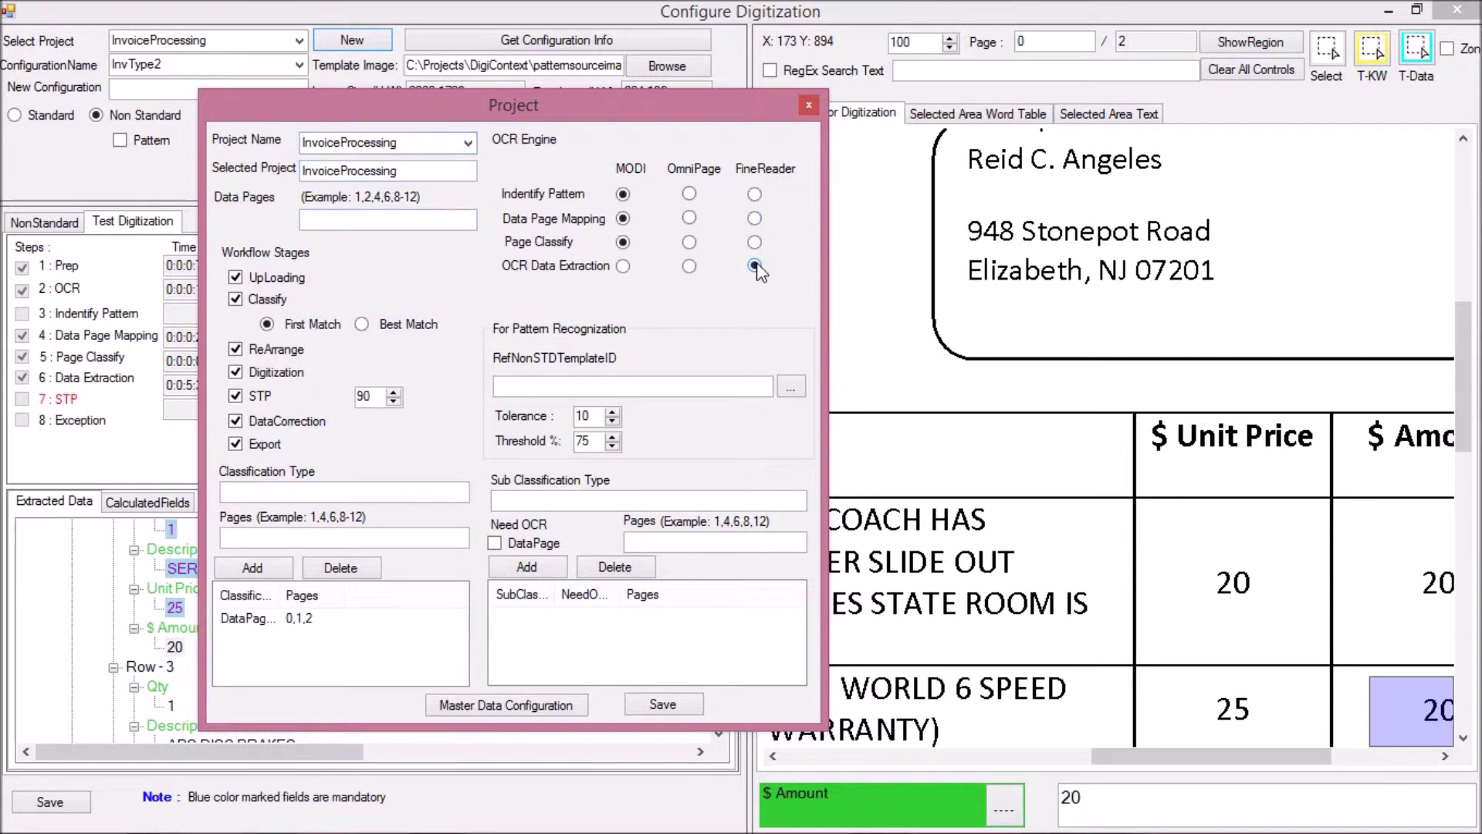
pyautogui.click(670, 702)
pyautogui.click(745, 505)
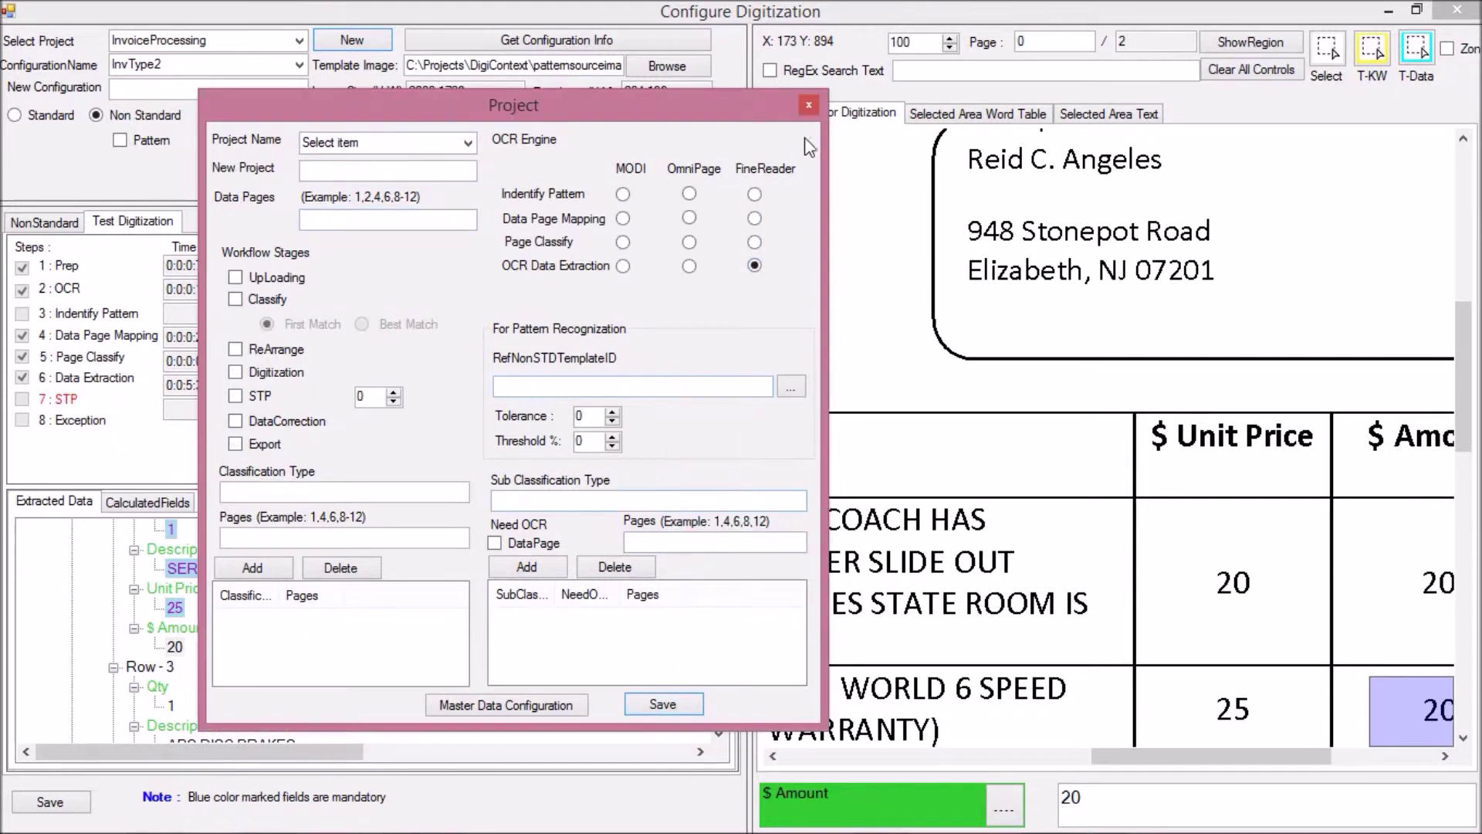
pyautogui.click(808, 104)
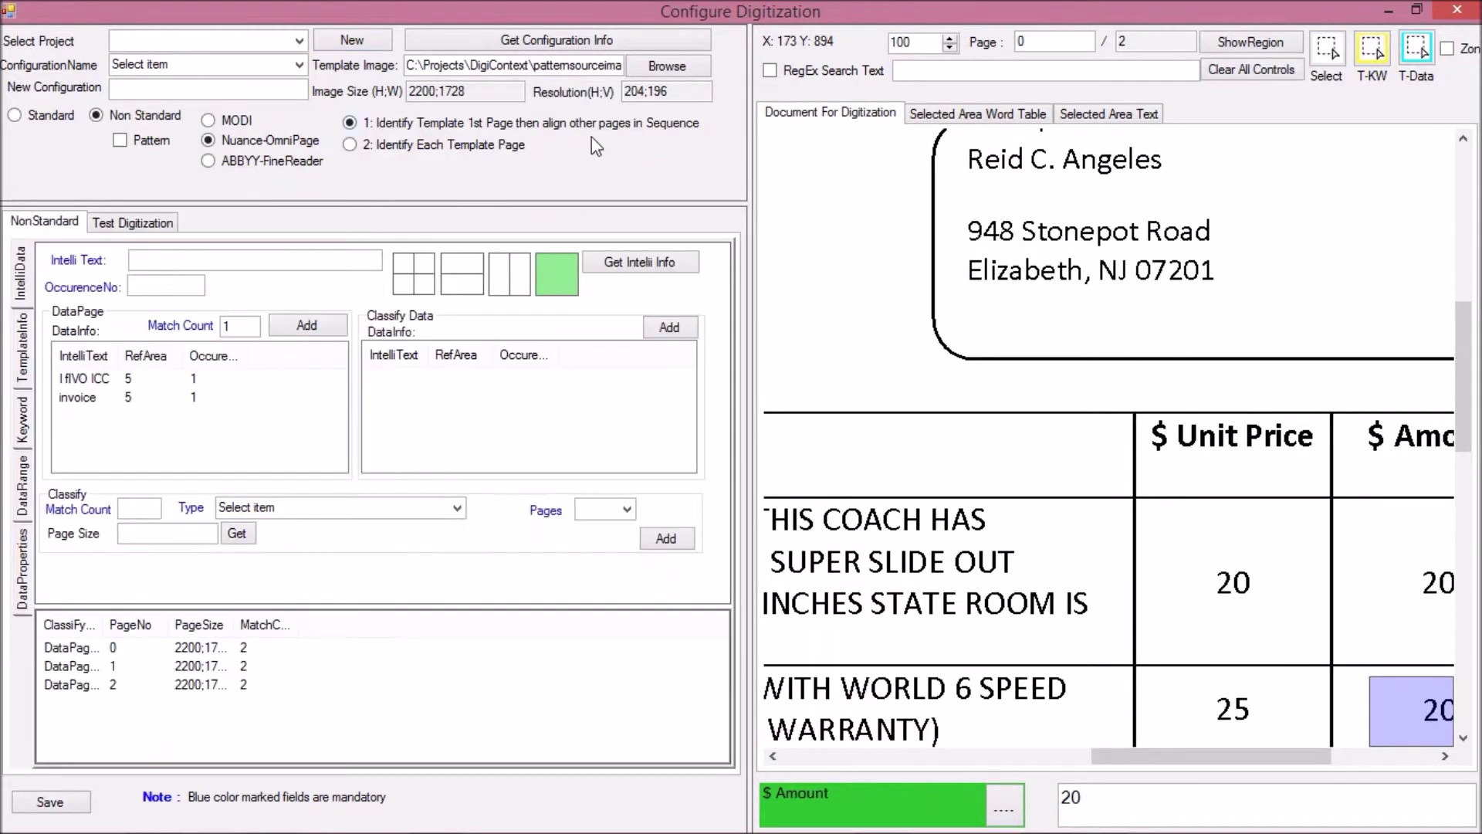
# - Reload the InvType2 configuration of the InvoiceProcessing project and rerun the digitization test with the FineReader engine
pyautogui.click(299, 40)
pyautogui.click(299, 60)
pyautogui.click(299, 66)
pyautogui.click(285, 83)
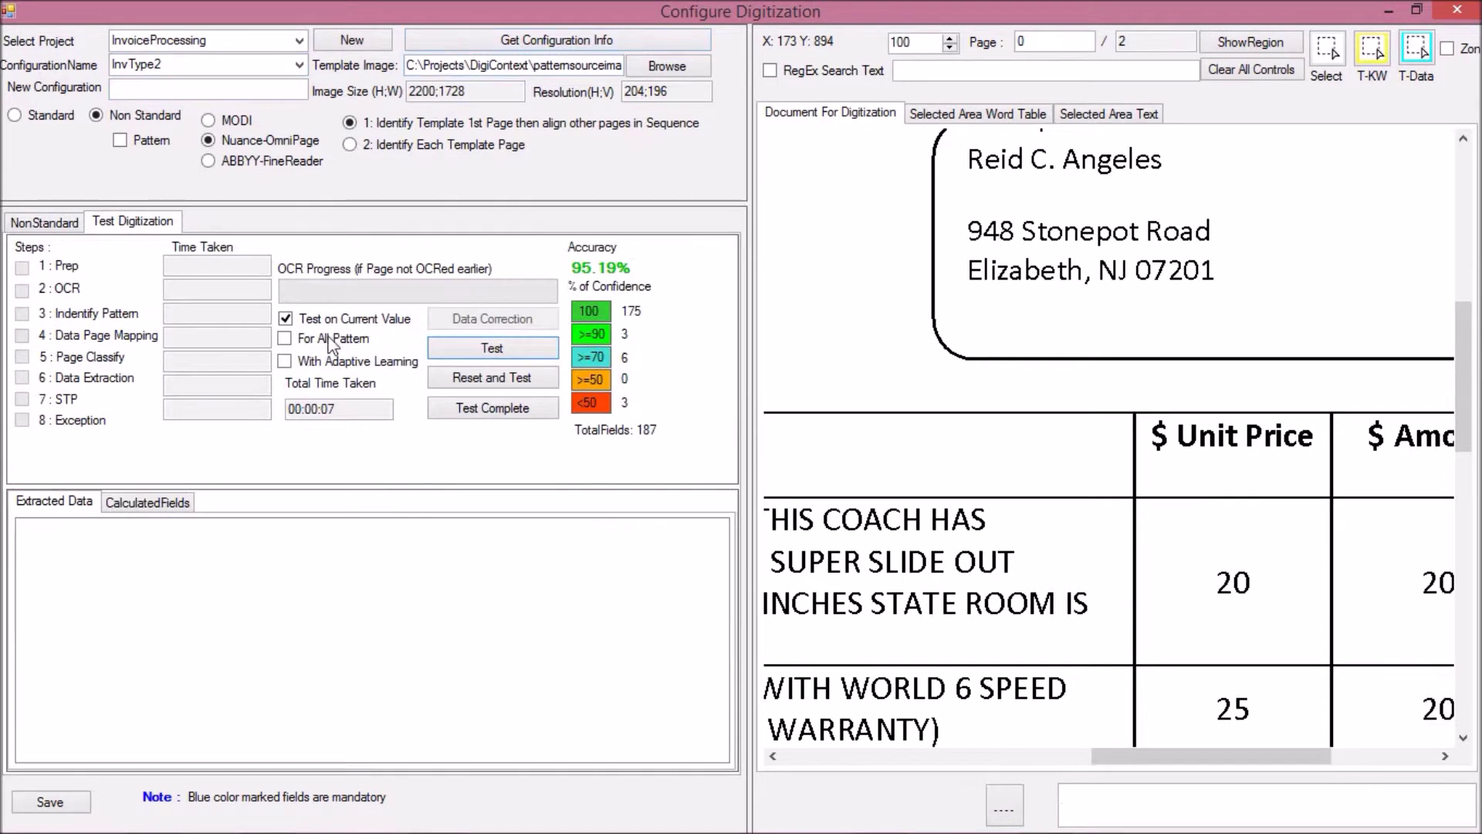
pyautogui.click(492, 348)
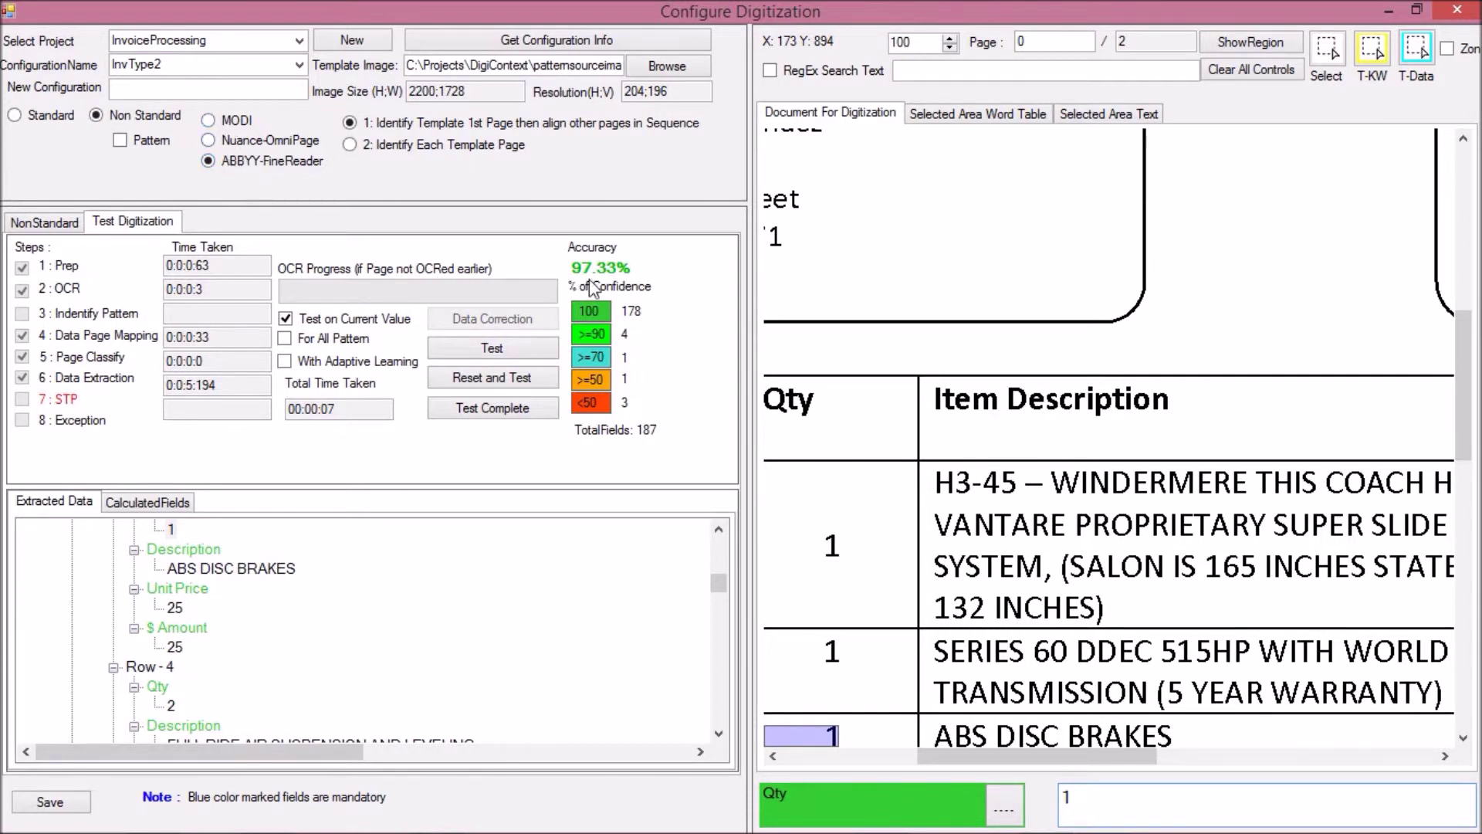
# - Examine the extracted Description, Unit Price and $ Amount values of the third invoice row against the document
pyautogui.click(203, 569)
pyautogui.click(174, 608)
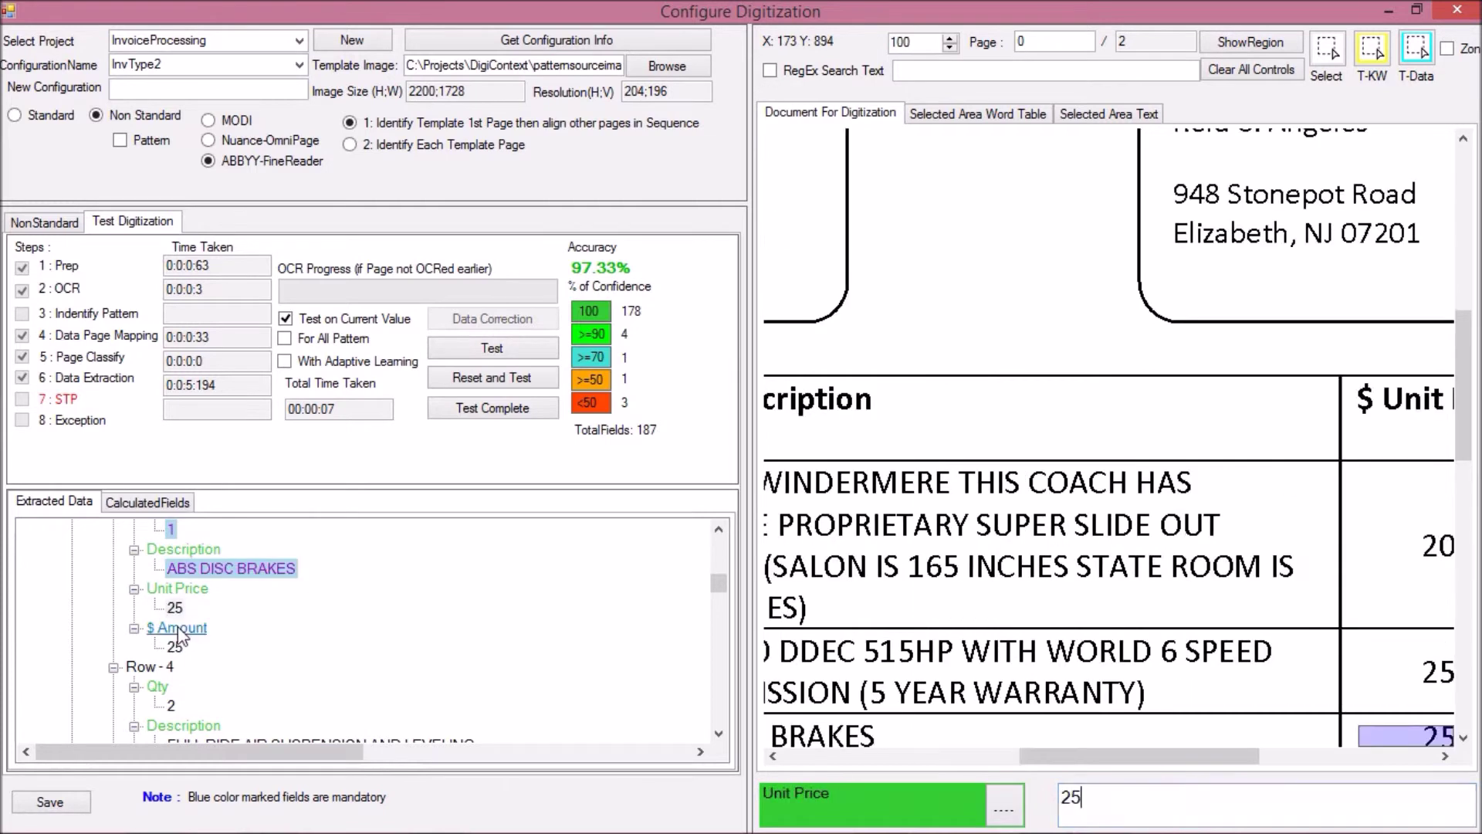
pyautogui.click(175, 647)
# - Step through the extracted fields of the fourth invoice row, from Qty to $ Amount, checking each against the document
pyautogui.click(171, 705)
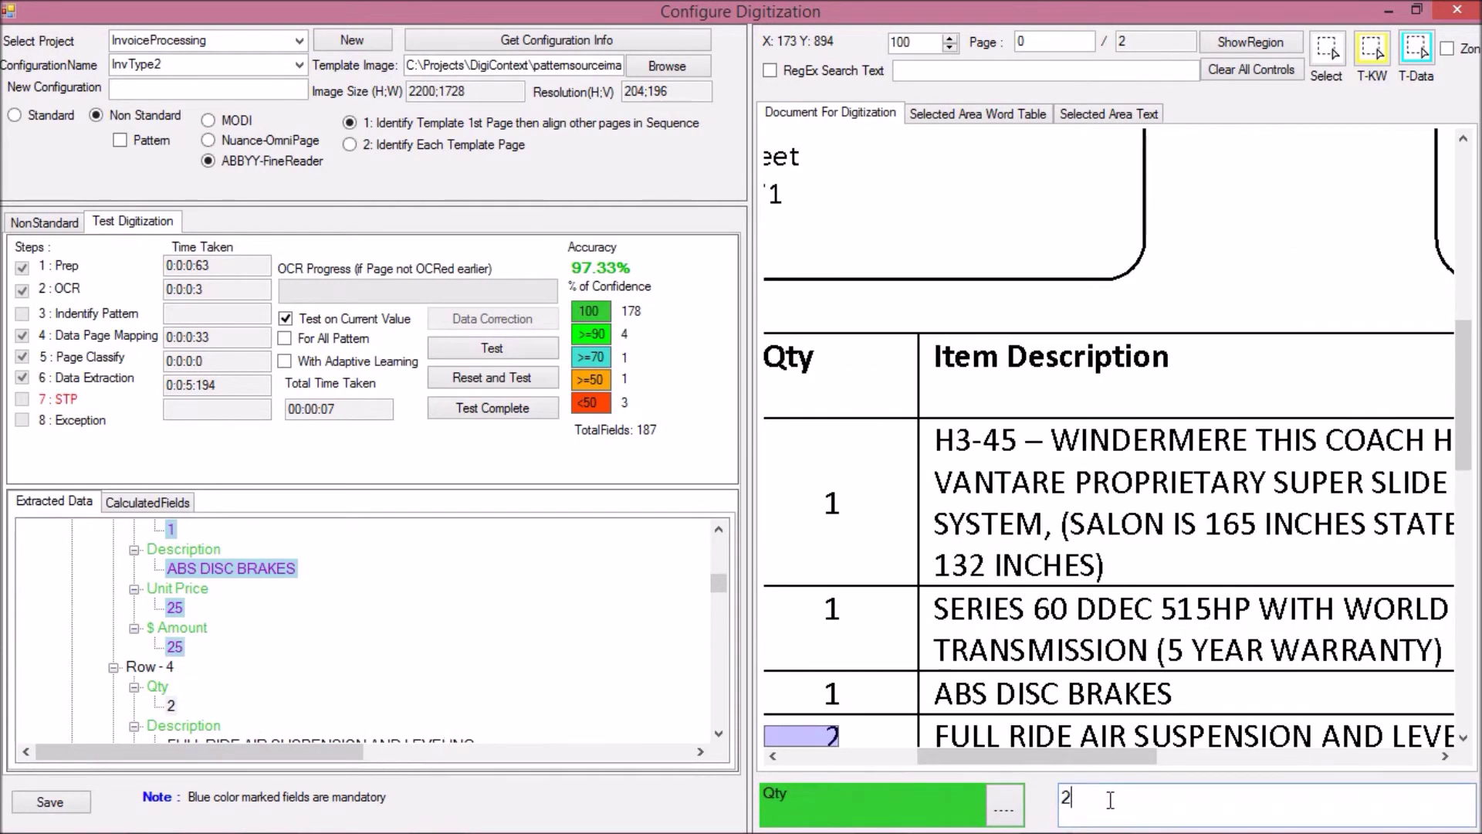
pyautogui.press('Return')
pyautogui.press('Return')
pyautogui.press('Return')
pyautogui.press('Return')
pyautogui.press('Return')
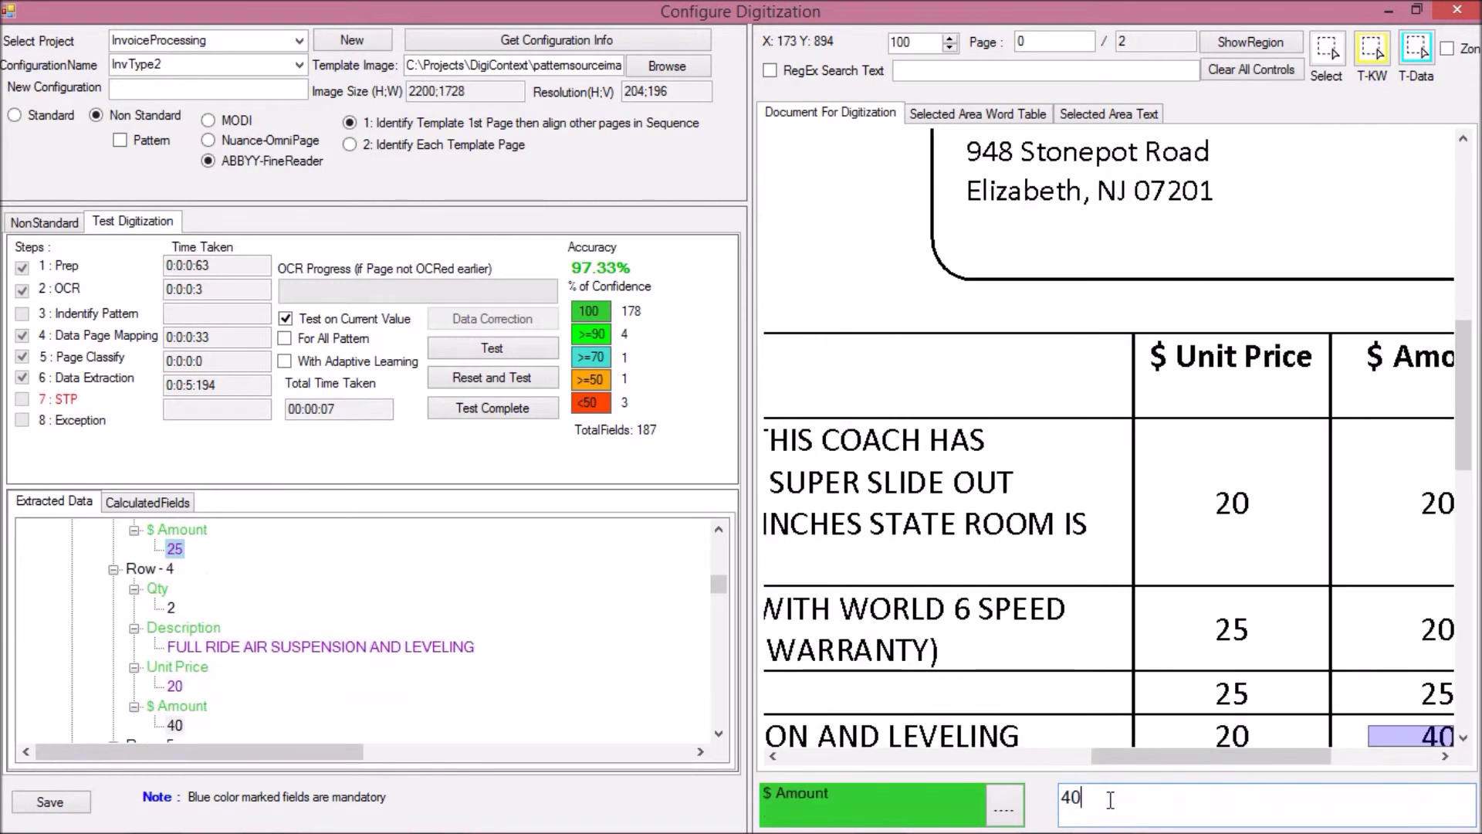